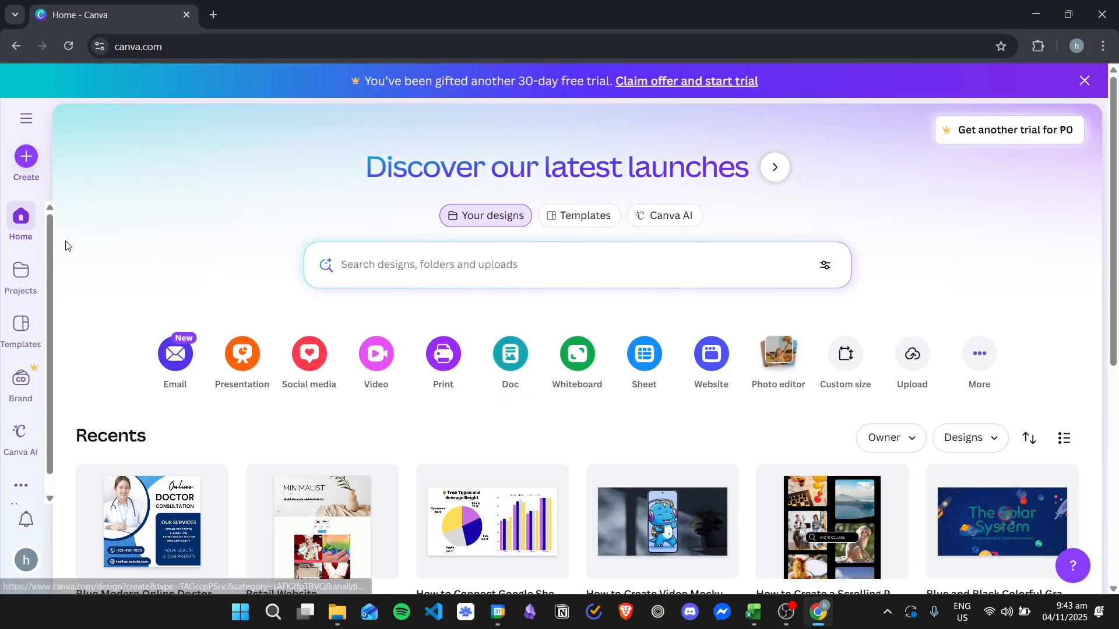
Step: Search the templates for "mockups" and browse the designs offered
left_click(587, 218)
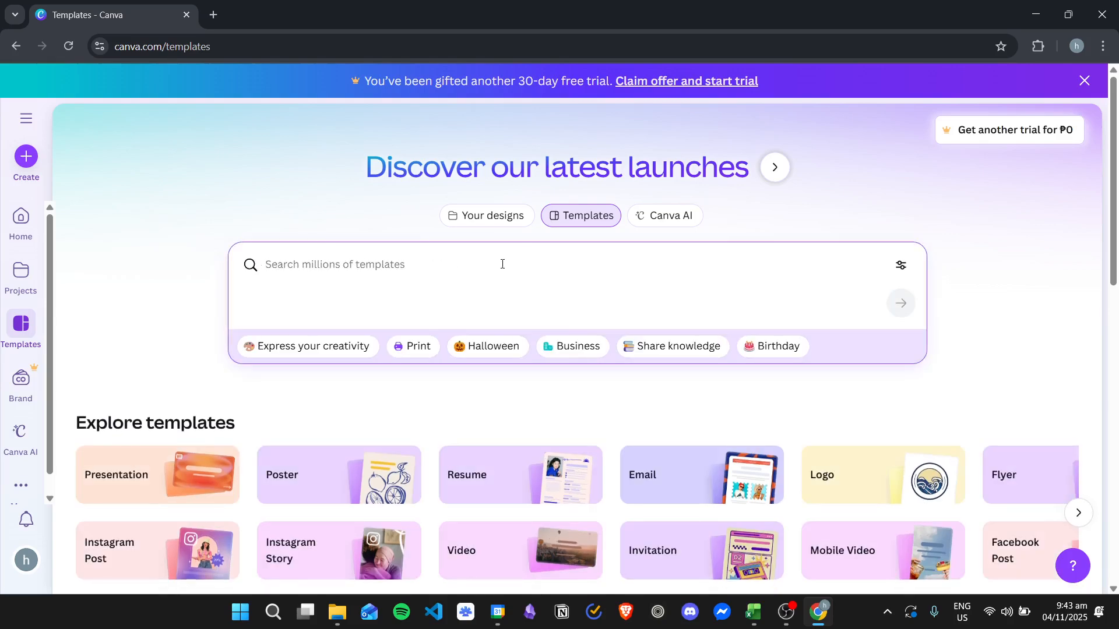
type("mockups")
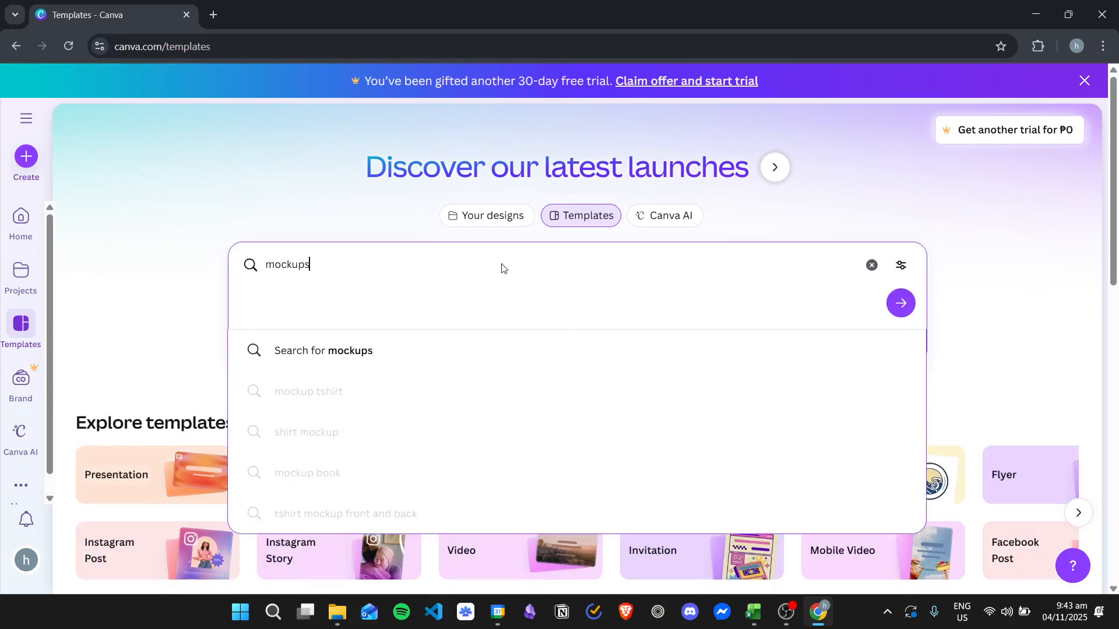
key("Return")
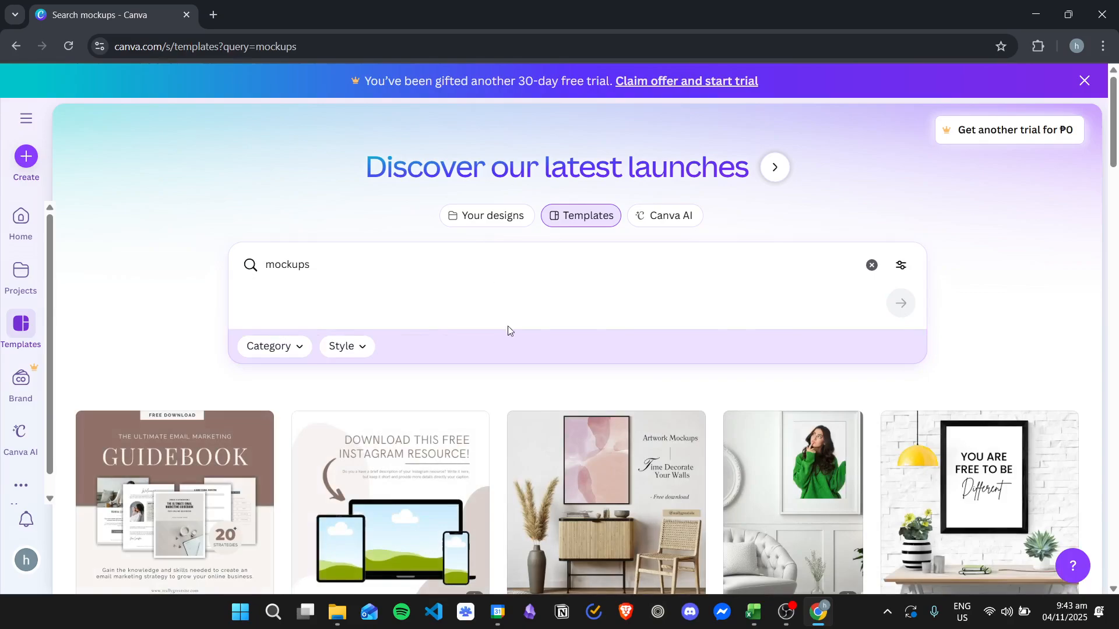
scroll(479, 409, "down", 8)
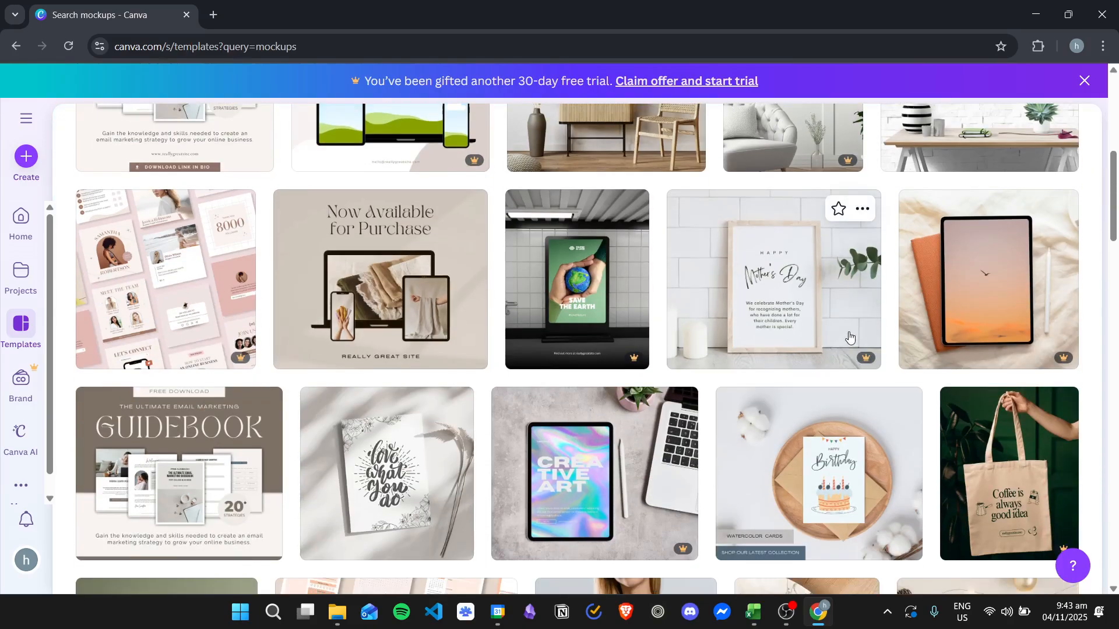
scroll(813, 315, "down", 5)
scroll(482, 318, "up", 5)
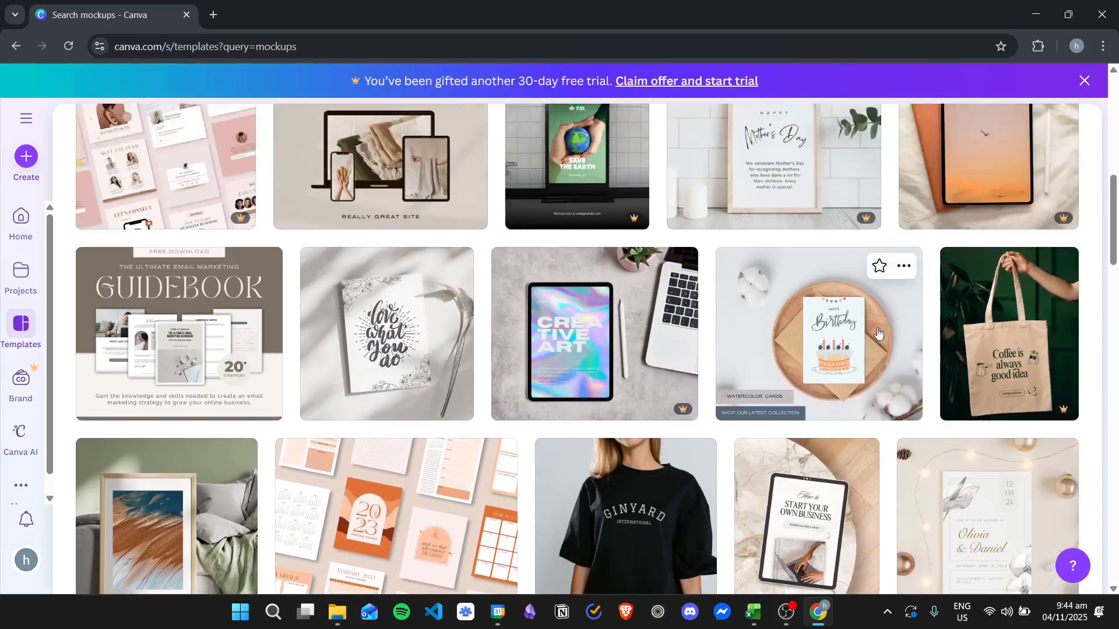
scroll(482, 317, "up", 6)
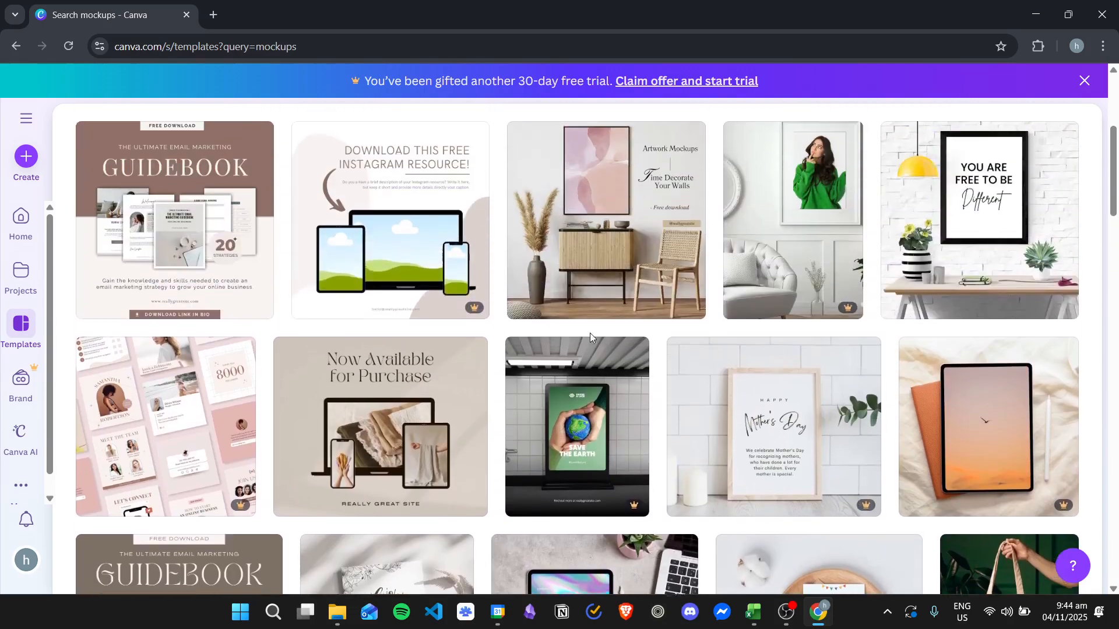
scroll(738, 345, "up", 2)
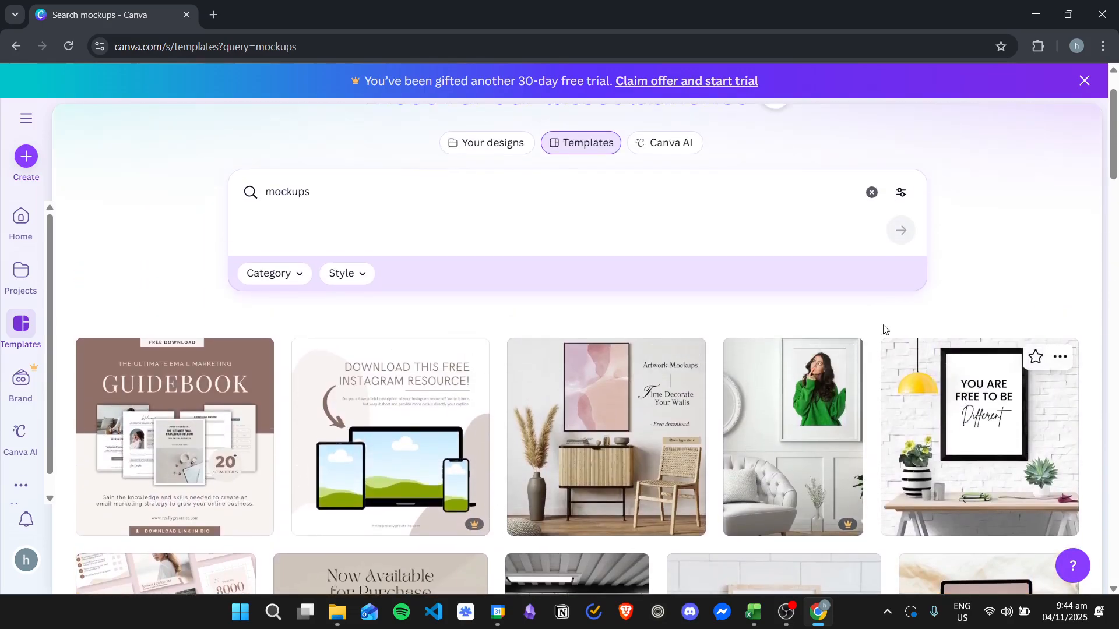
scroll(635, 282, "up", 2)
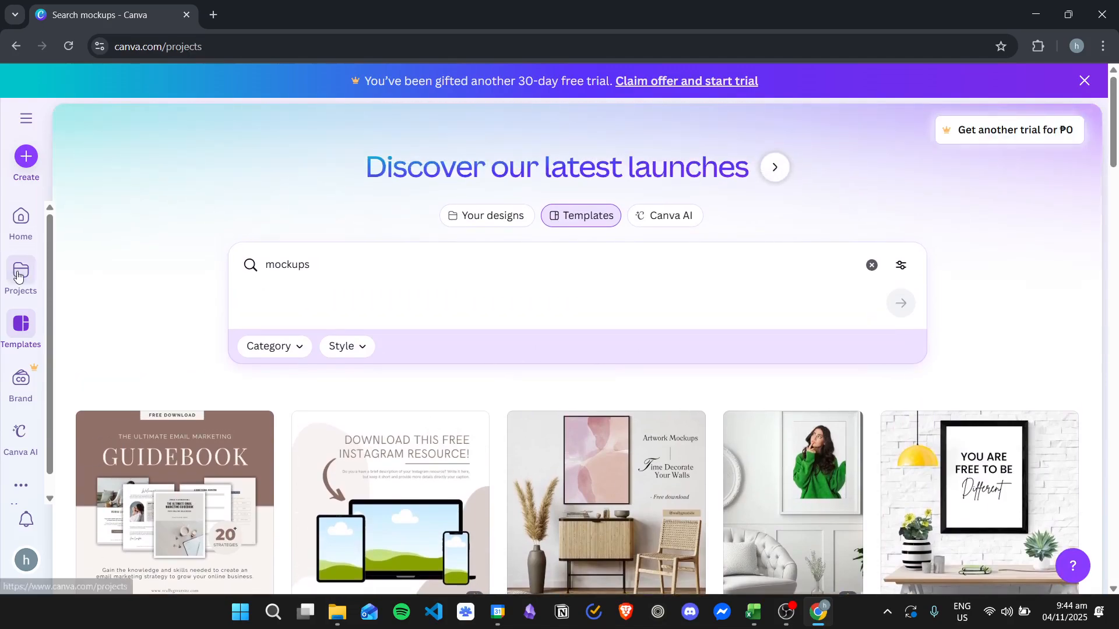
Step: Return to the home page and create a new blank presentation
left_click(21, 271)
left_click(29, 231)
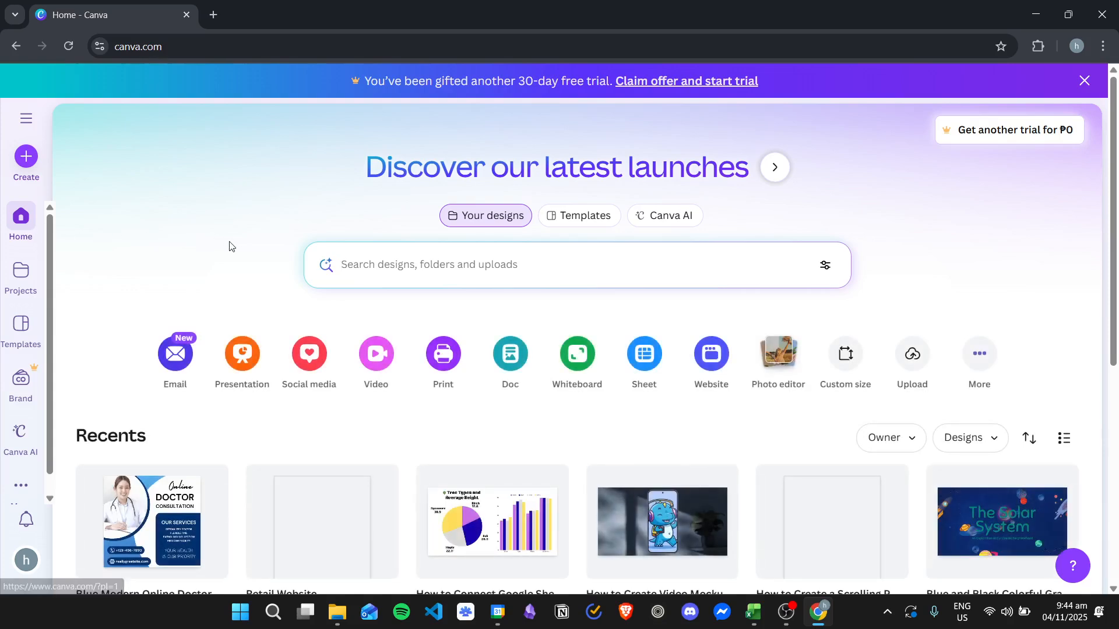
left_click(237, 353)
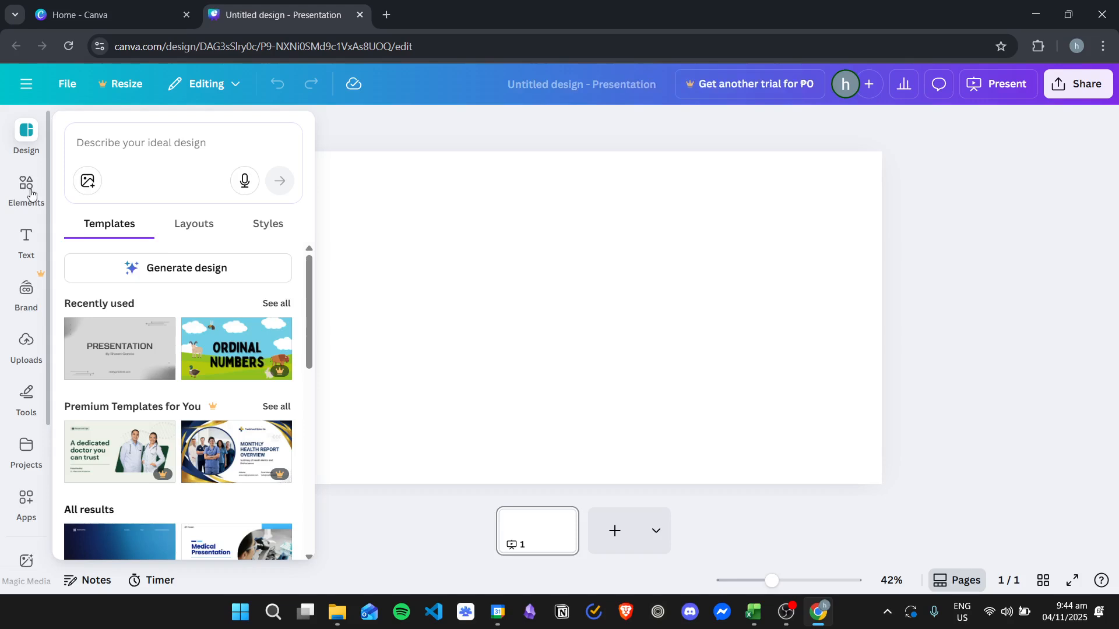
Step: Search the design elements for "mockups" and show the full Mockups category
left_click(29, 190)
left_click(123, 139)
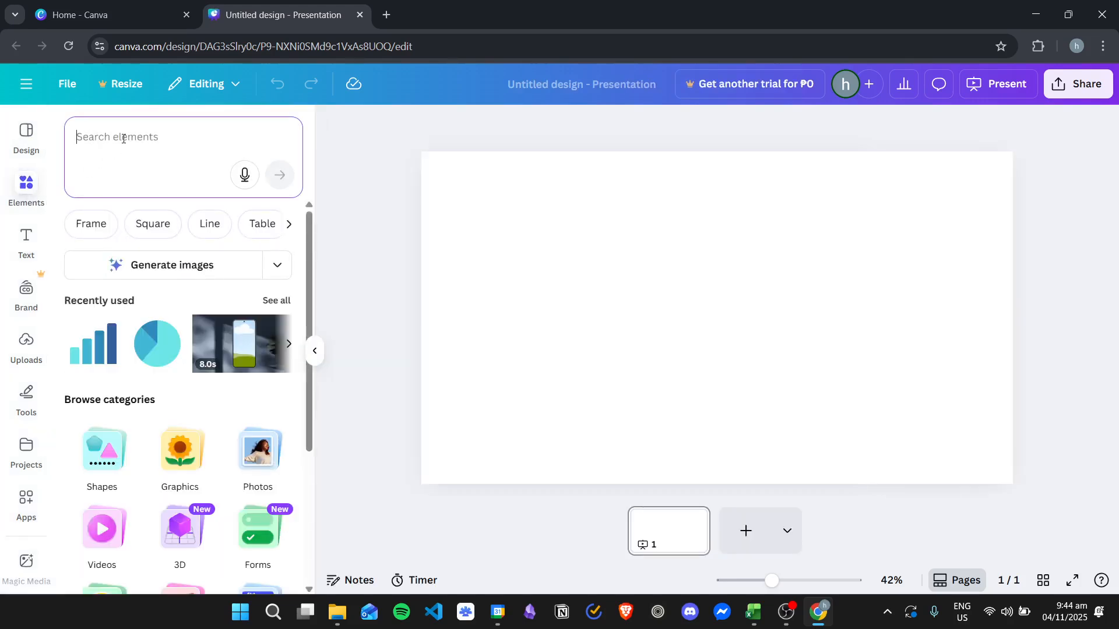
type("mockups")
key("Return")
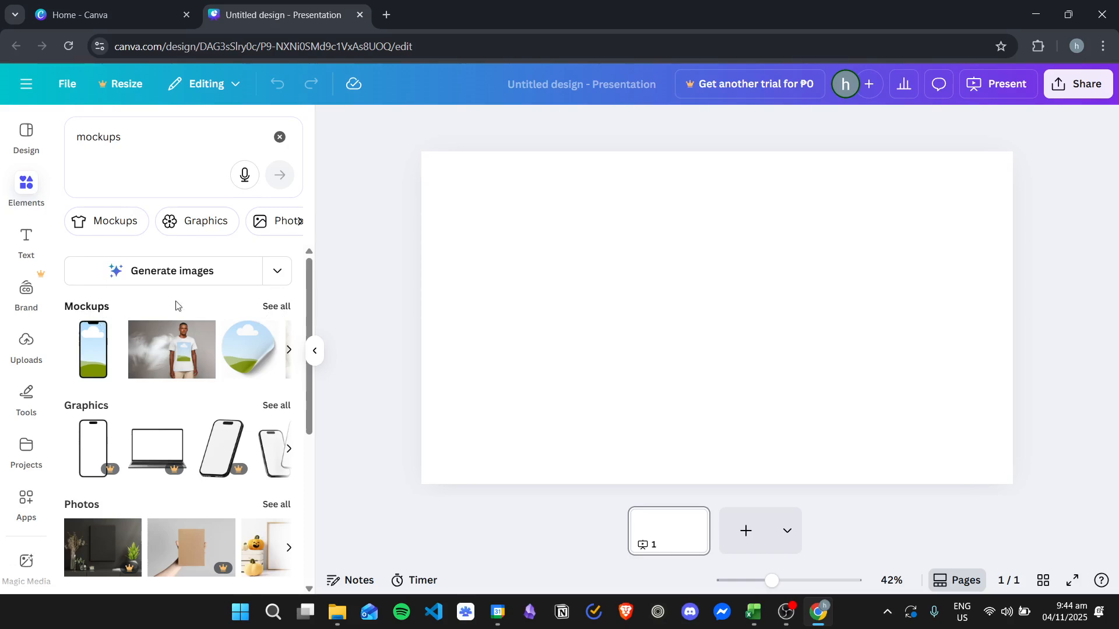
left_click(272, 307)
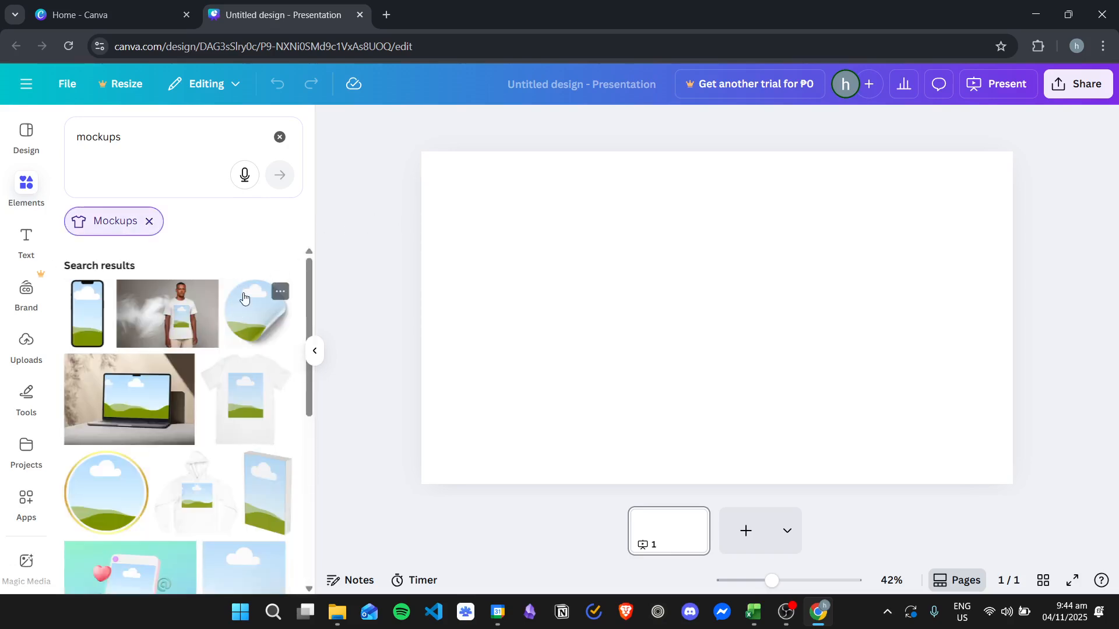
Step: Browse the mockup elements and add the tilted smartphone mockup to the blank slide
scroll(240, 309, "down", 3)
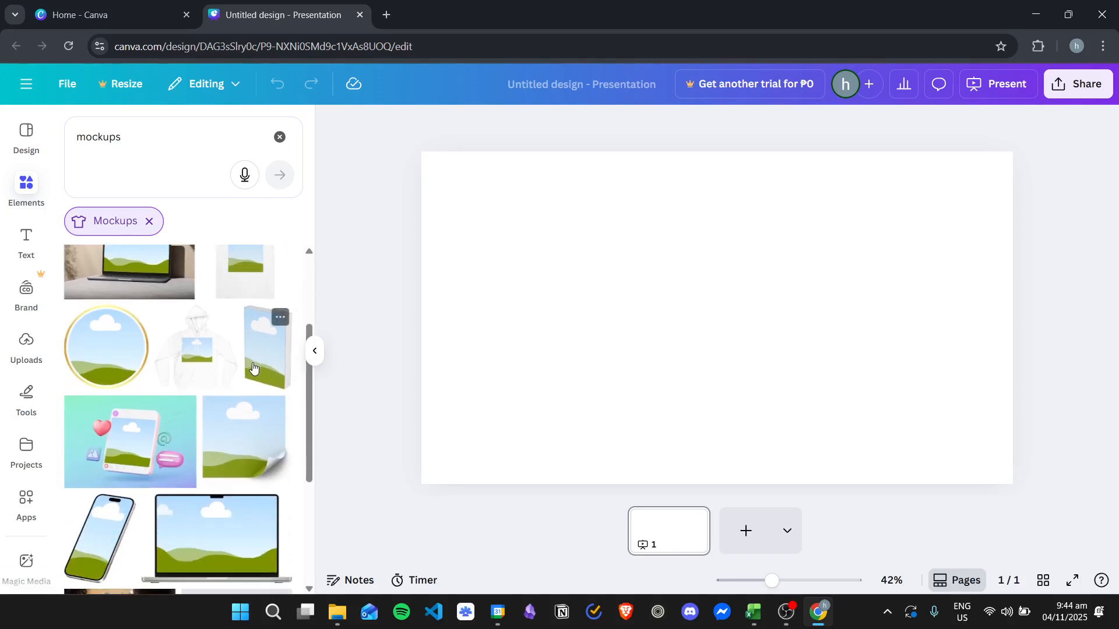
scroll(245, 370, "up", 3)
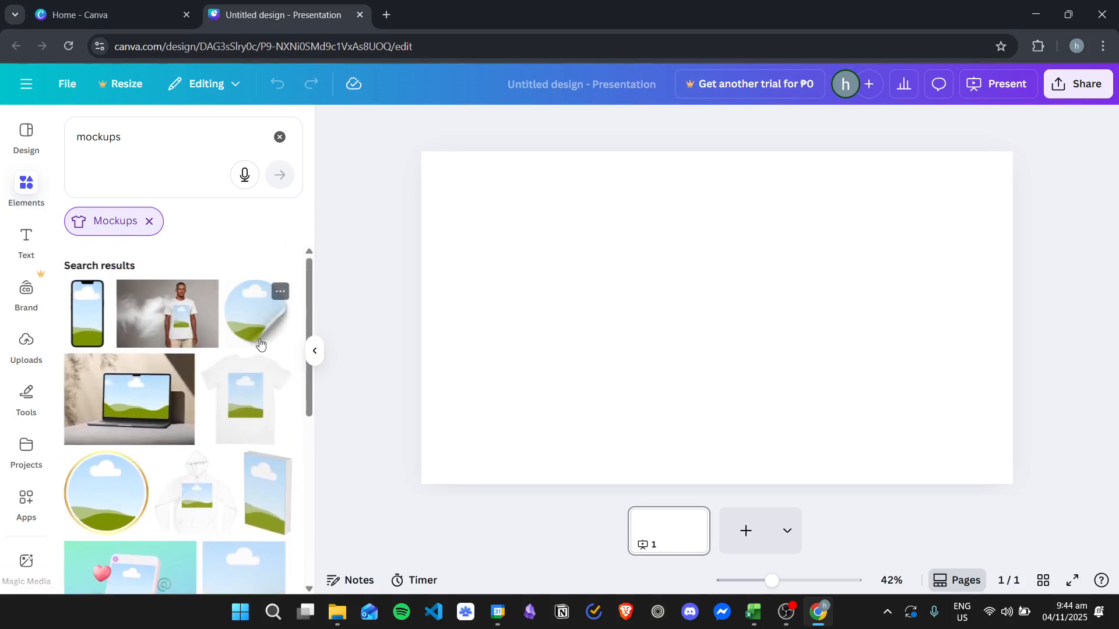
scroll(119, 331, "down", 4)
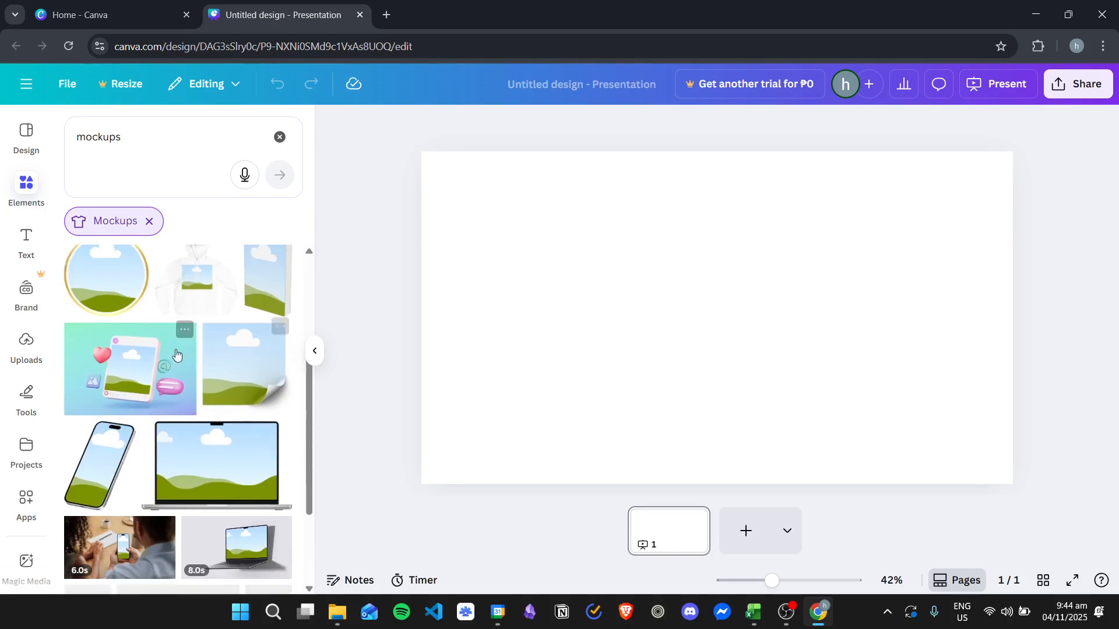
scroll(175, 386, "down", 5)
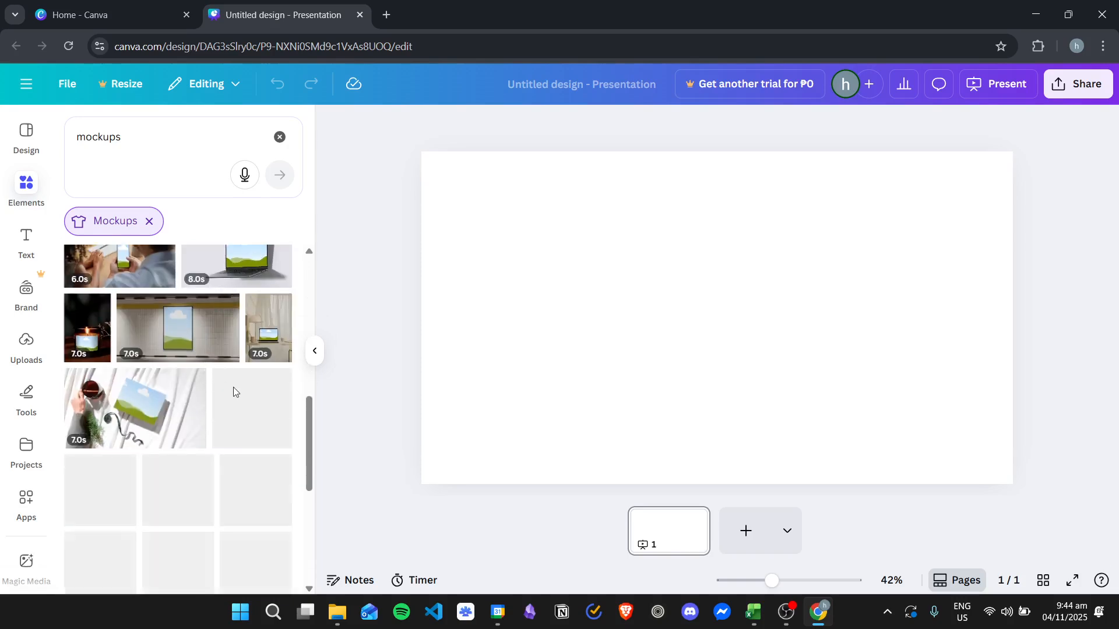
scroll(234, 396, "up", 2)
scroll(234, 397, "up", 7)
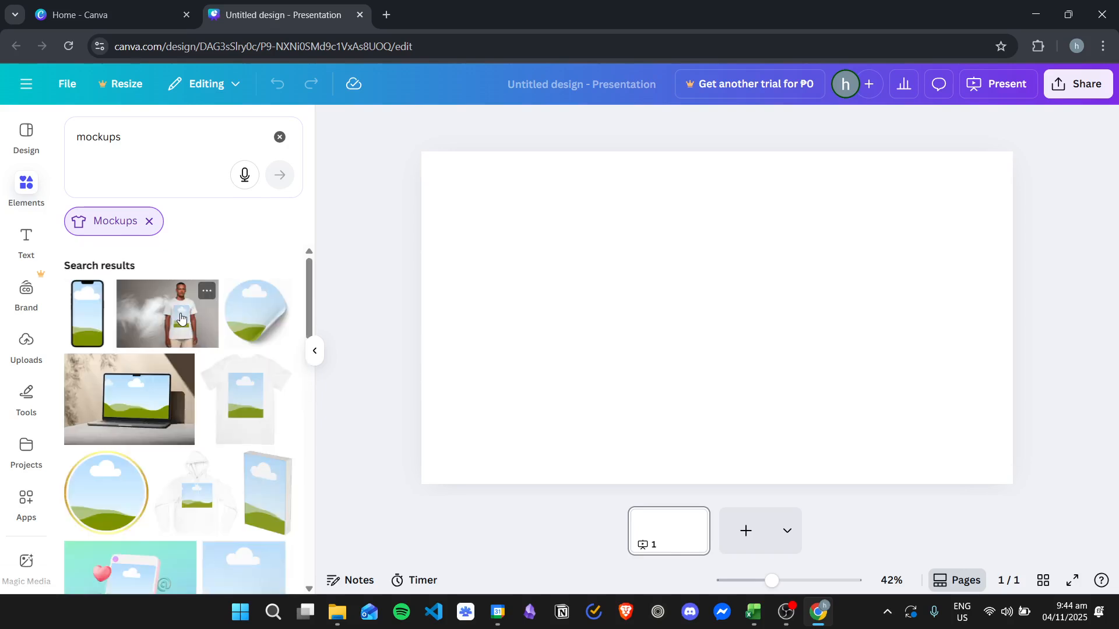
scroll(262, 398, "down", 4)
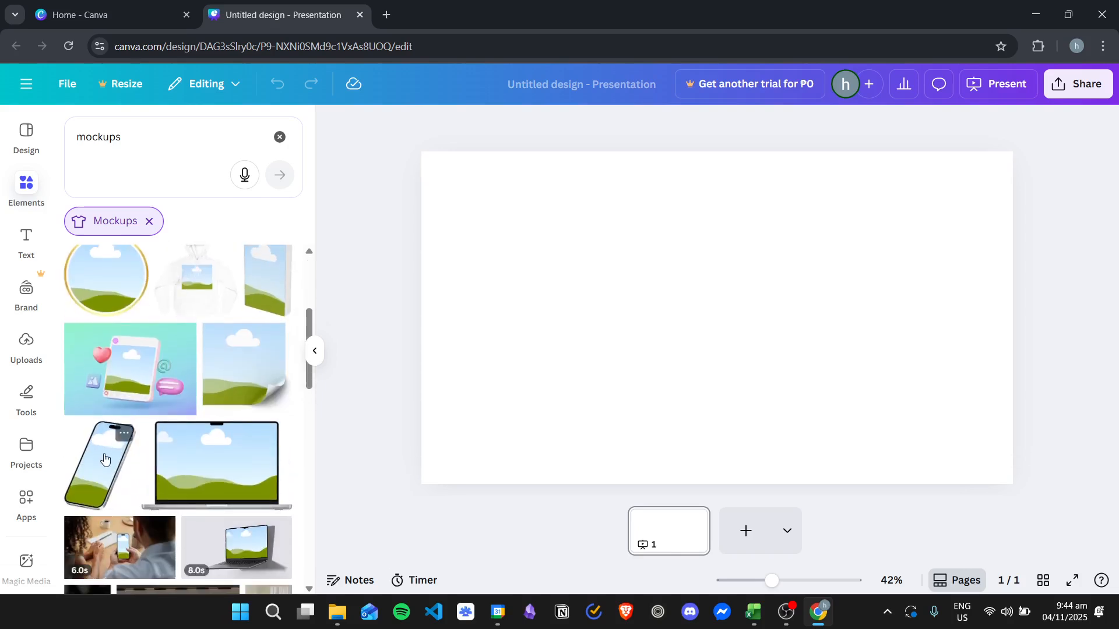
left_click(99, 466)
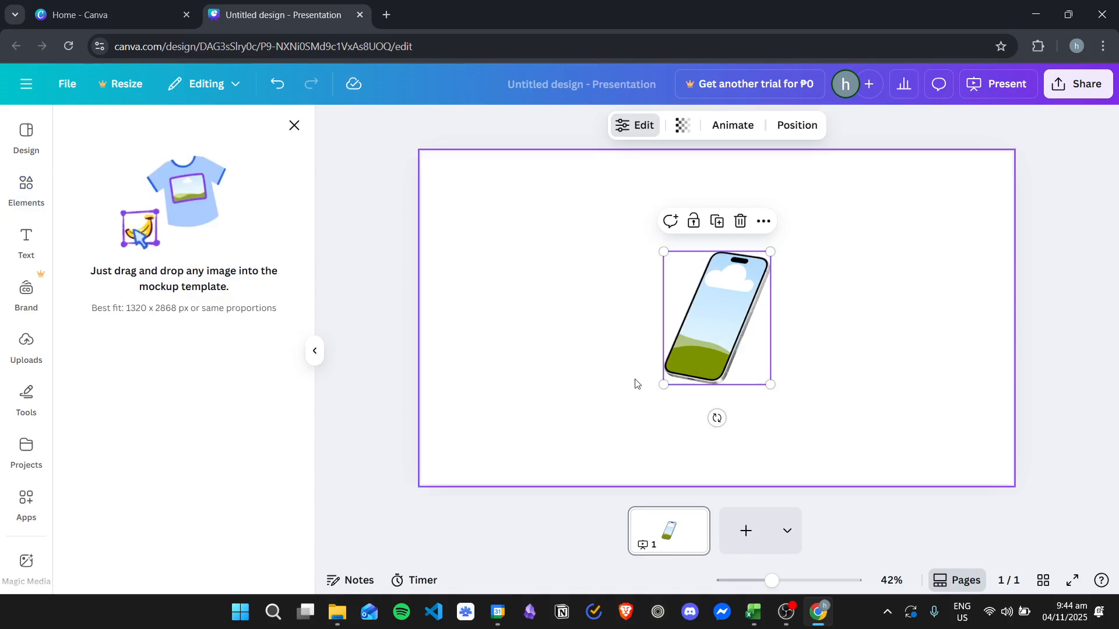
Step: Enlarge the smartphone mockup to nearly the slide's height and center it on the page
left_click_drag(663, 384, 587, 480)
left_click_drag(701, 330, 729, 282)
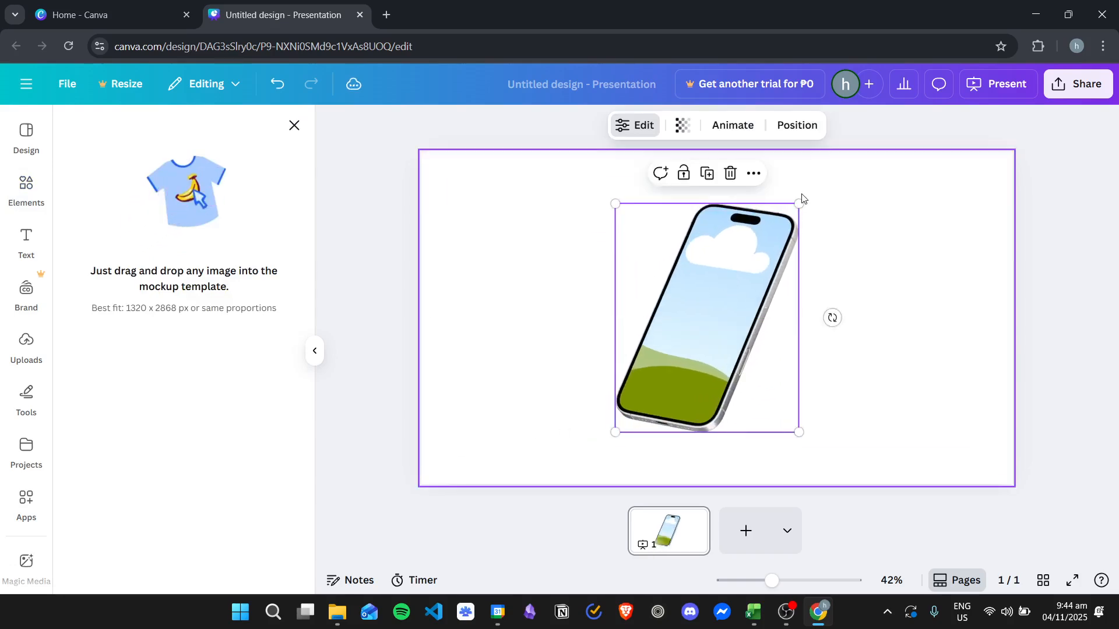
left_click_drag(798, 202, 828, 165)
mouse_move(725, 268)
left_mouse_down()
mouse_move(716, 294)
mouse_move(722, 284)
left_mouse_up()
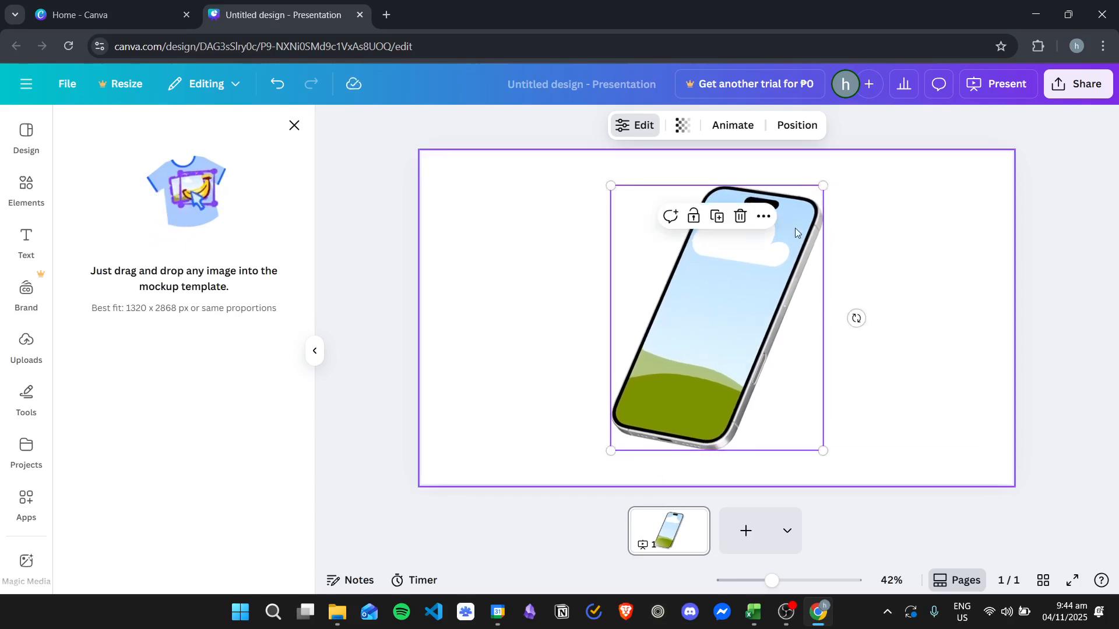
left_click(902, 280)
left_click(749, 265)
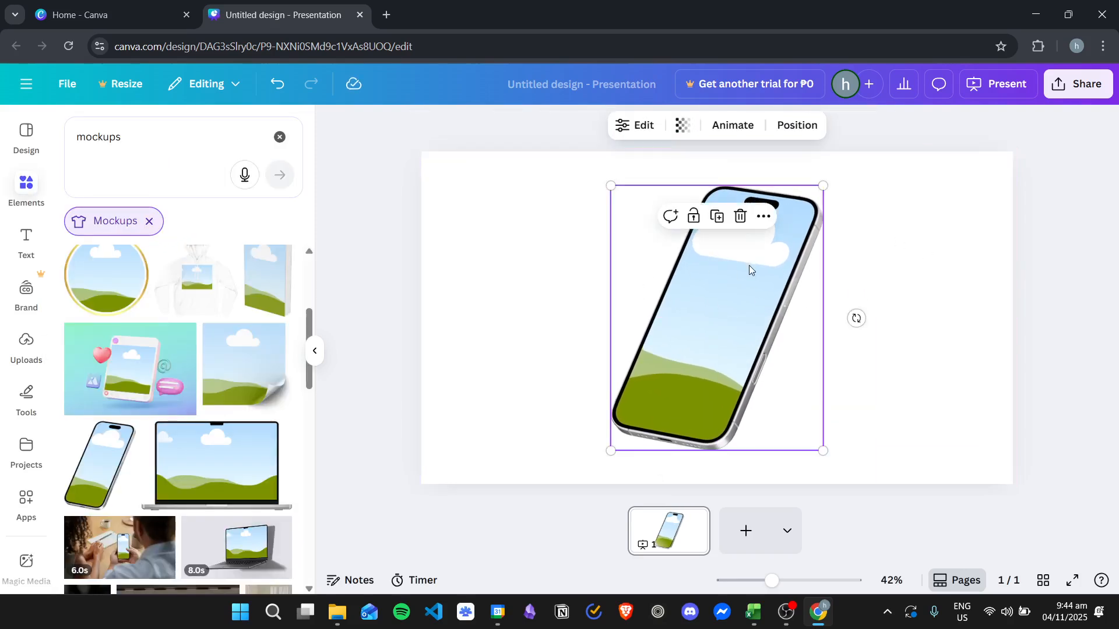
Step: Place the uploaded blue dinosaur image with headphones onto the smartphone mockup's screen
double_click(666, 316)
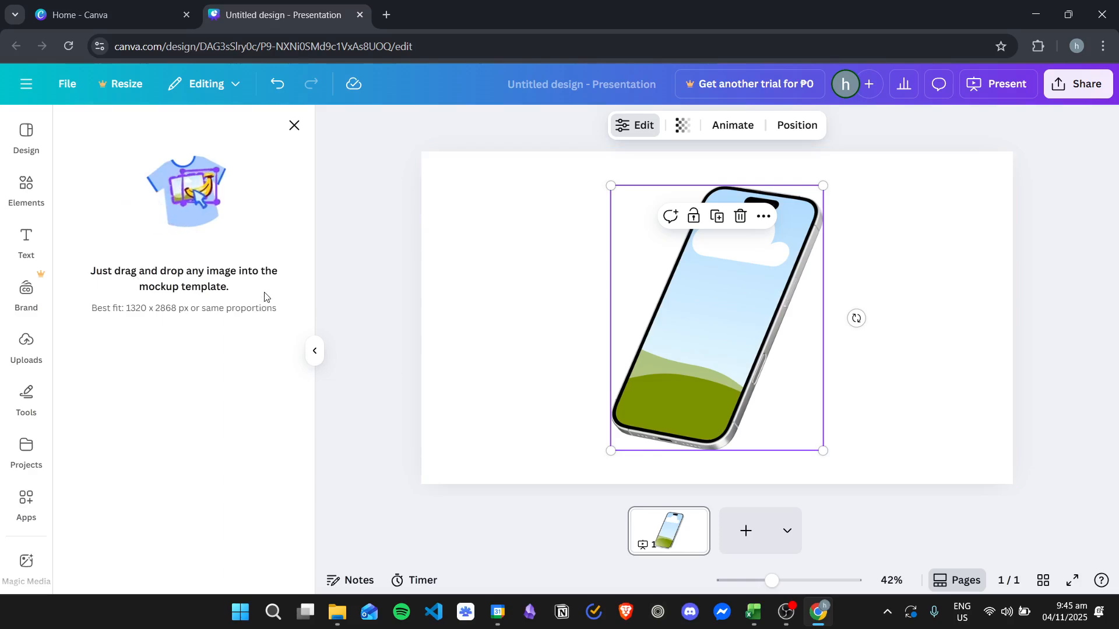
left_click(26, 341)
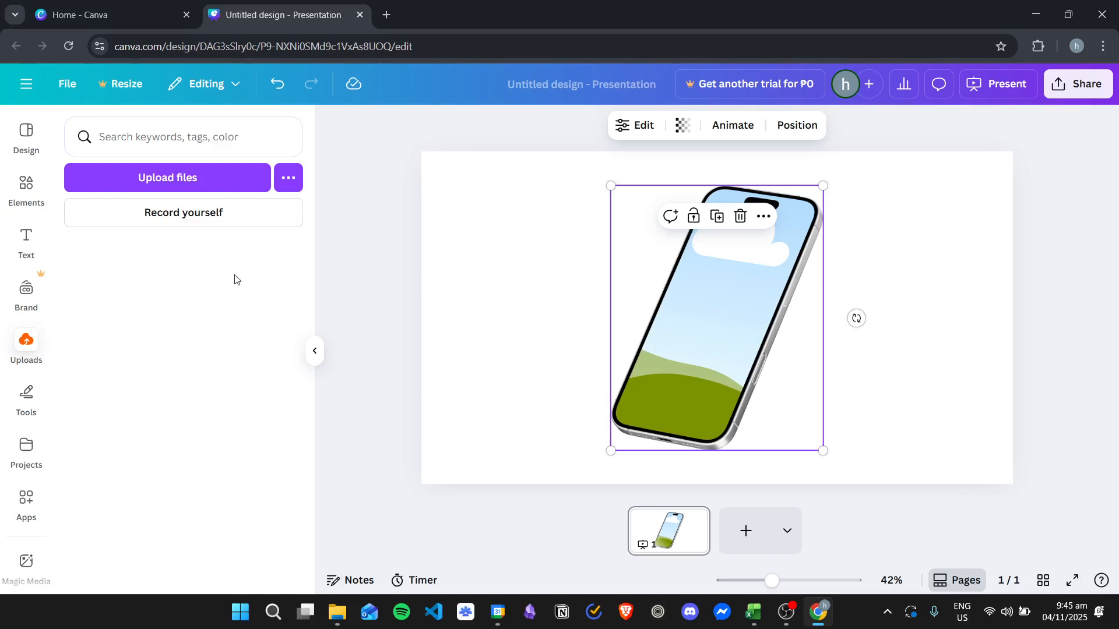
scroll(140, 344, "down", 5)
scroll(140, 344, "down", 10)
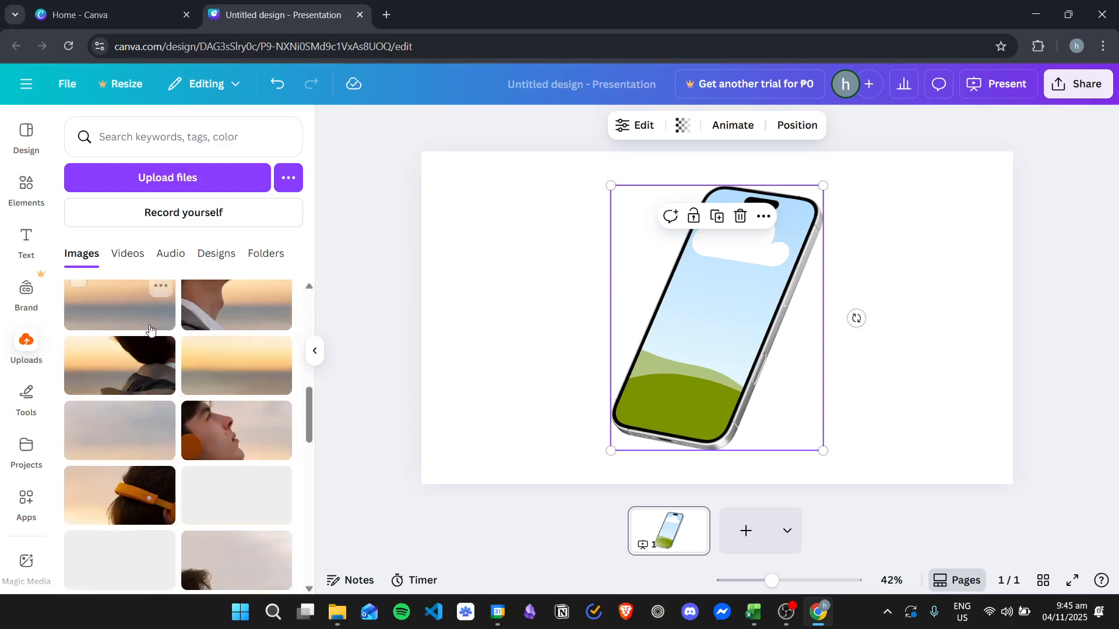
scroll(146, 338, "down", 3)
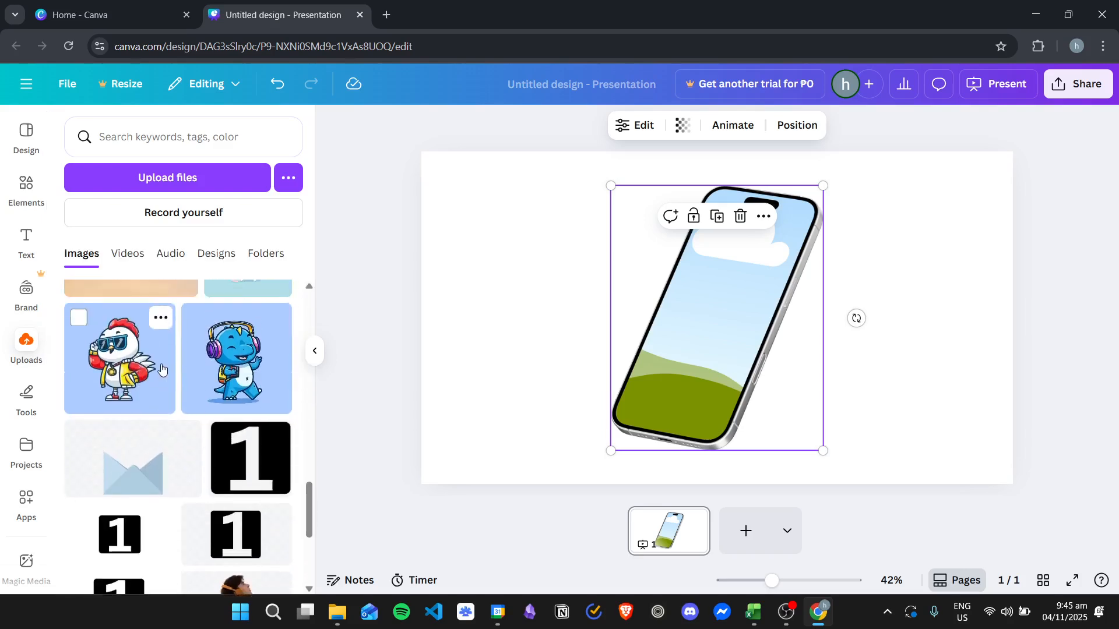
scroll(175, 364, "up", 2)
left_click_drag(235, 455, 766, 279)
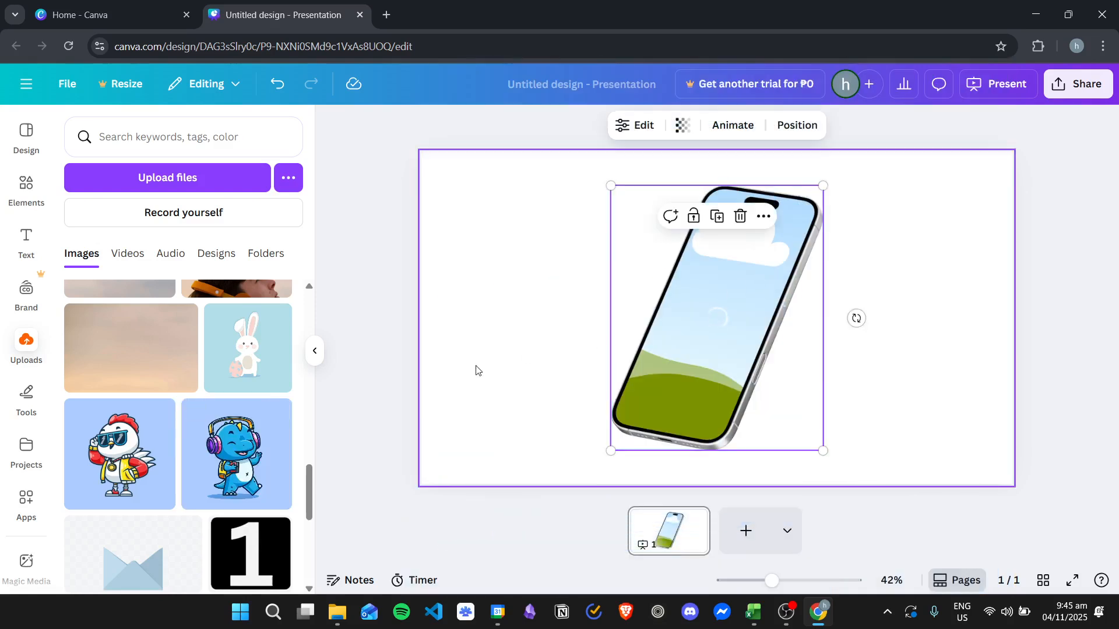
Step: Open the mockup's image settings, set the dinosaur image to Fill, and adjust its position in the crop preview
double_click(767, 316)
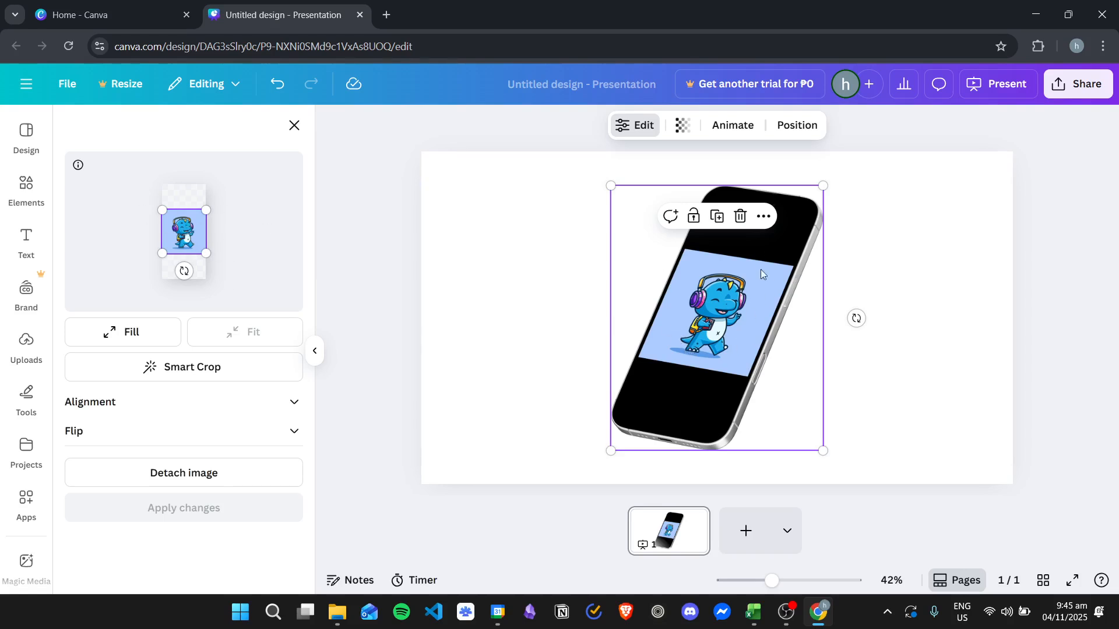
left_click(121, 332)
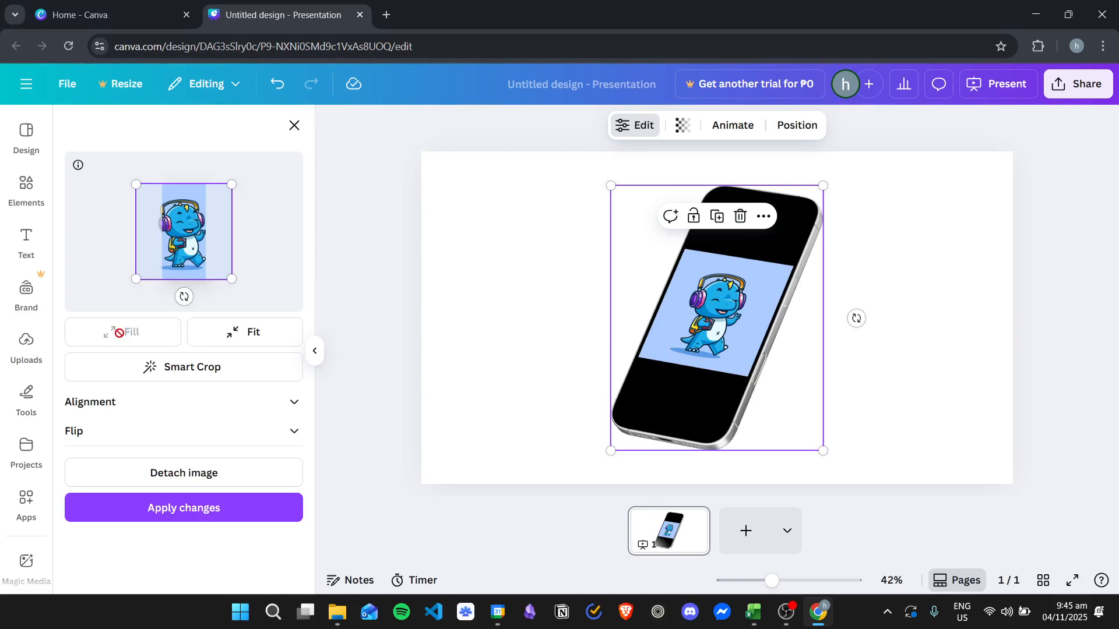
left_click_drag(184, 229, 184, 227)
mouse_move(188, 250)
left_mouse_down()
mouse_move(222, 249)
mouse_move(187, 246)
left_mouse_up()
Step: Try the Left and Right alignments on the dinosaur image and return it to Center
left_click(287, 402)
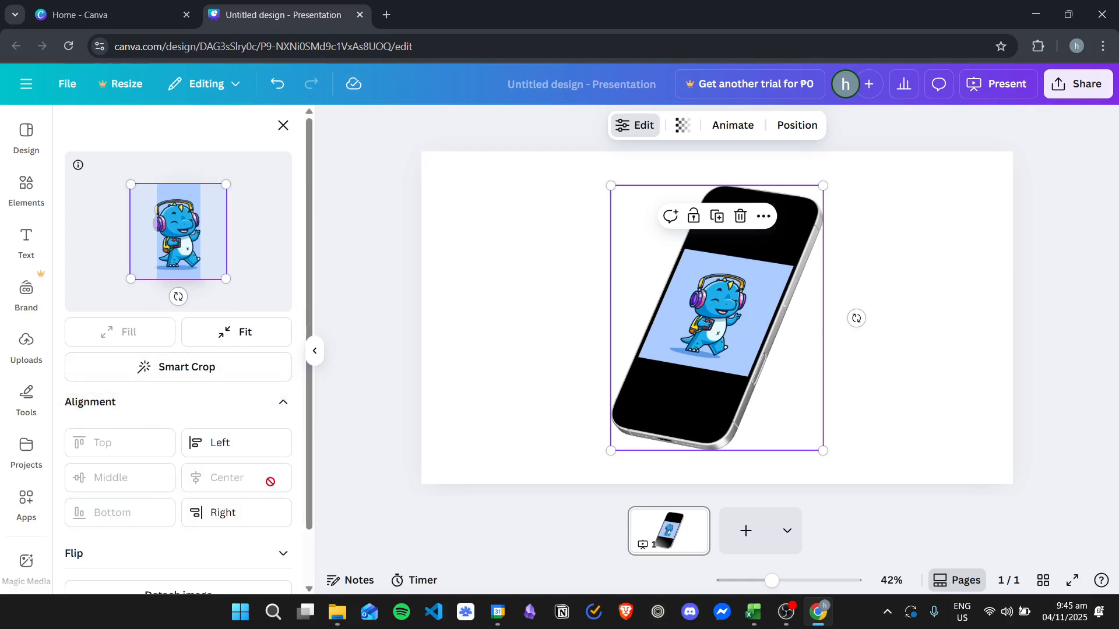
scroll(174, 418, "down", 2)
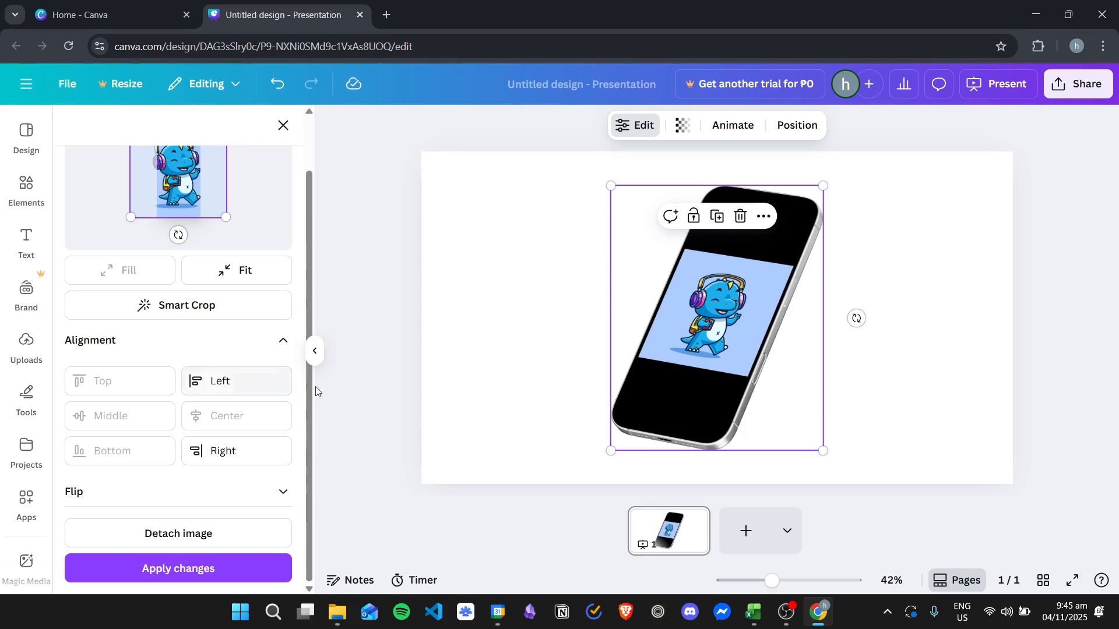
left_click(257, 452)
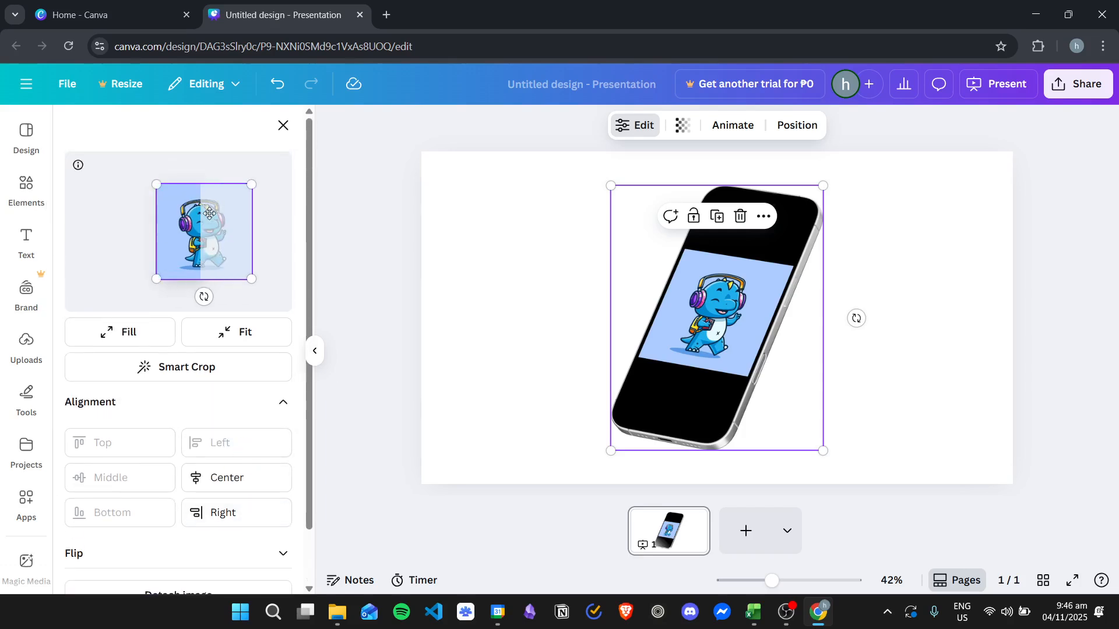
left_click(232, 512)
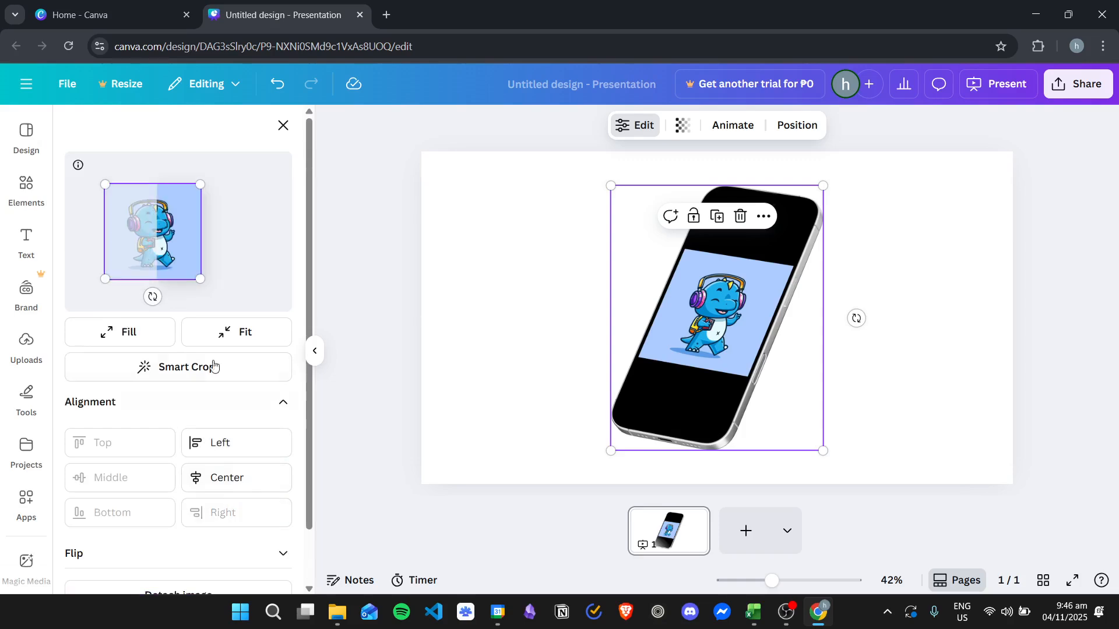
left_click(242, 481)
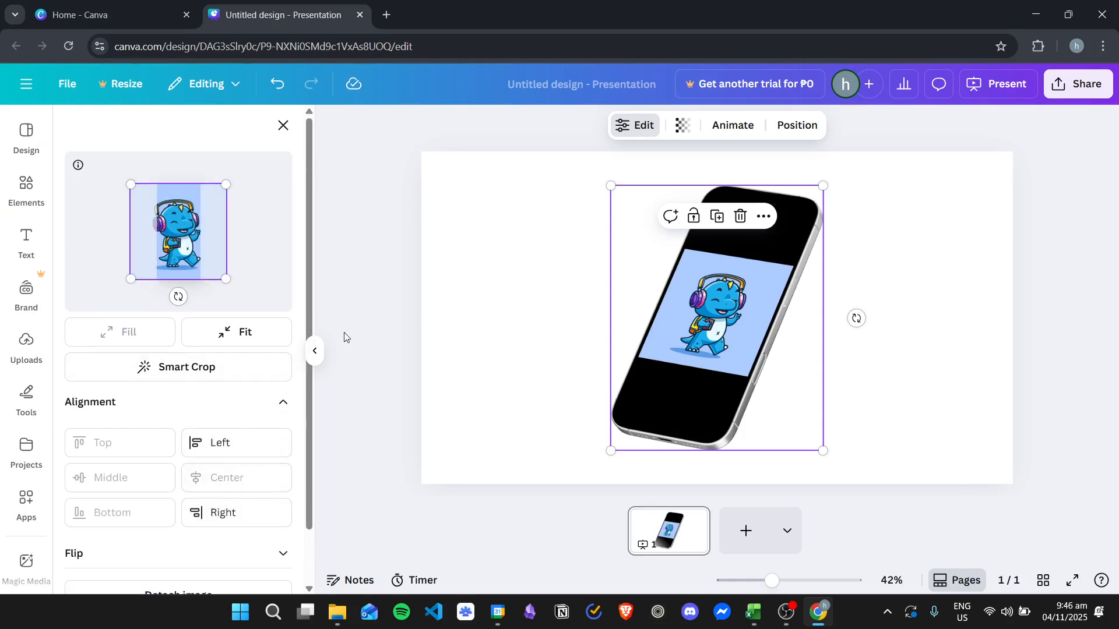
Step: Try the vertical and horizontal flips on the dinosaur image, restore its original orientation, and apply the changes to the phone mockup
left_click(284, 408)
left_click(279, 432)
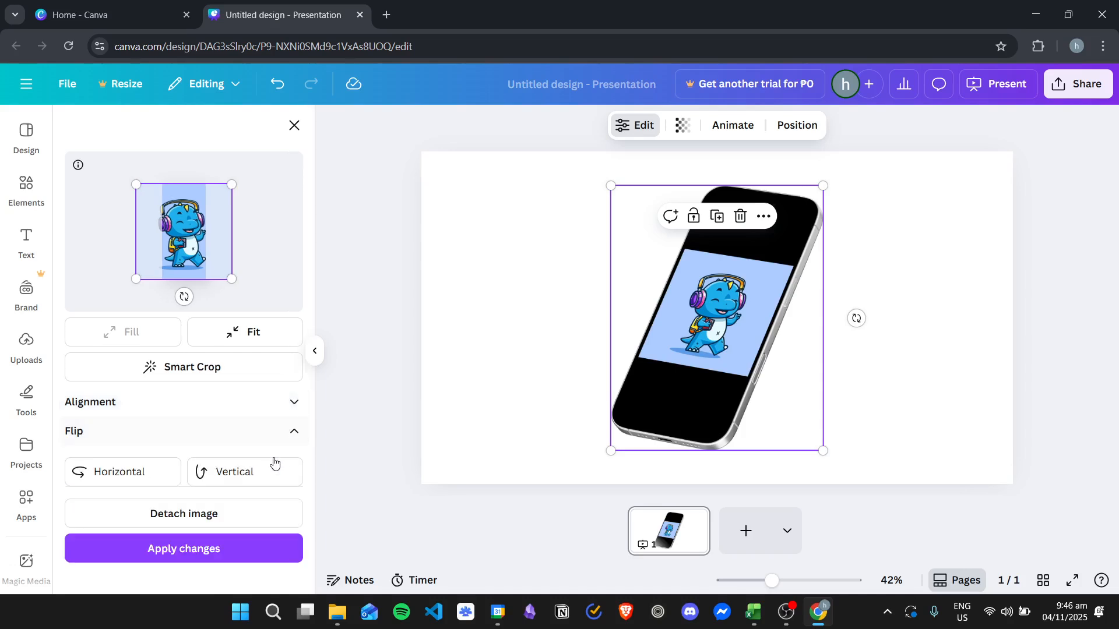
left_click(271, 472)
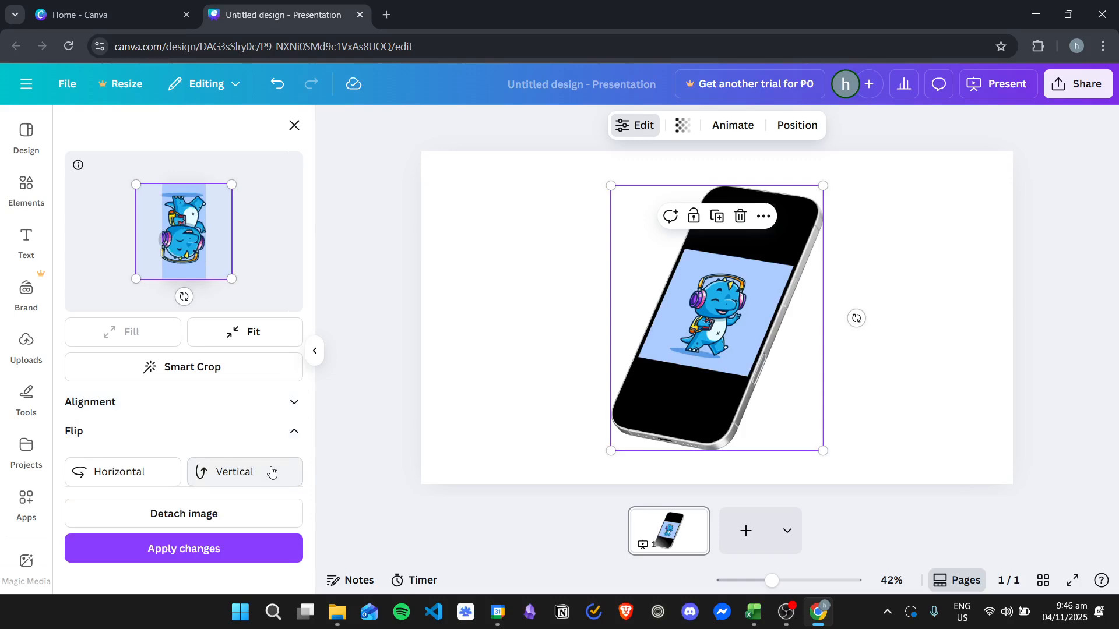
left_click(272, 472)
left_click(142, 464)
left_click(152, 471)
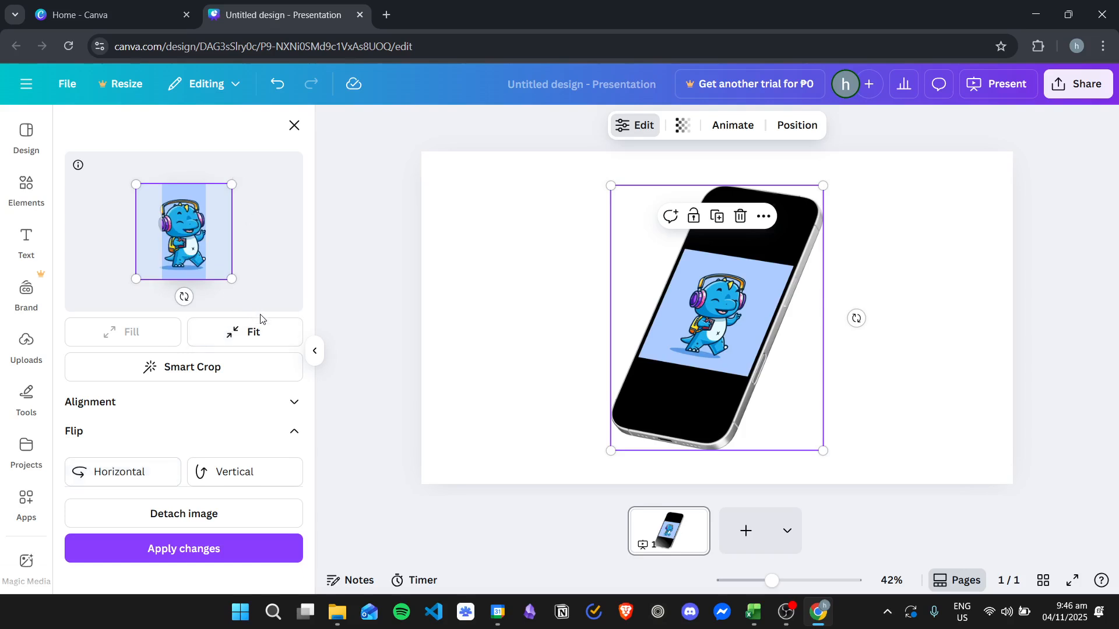
left_click(215, 551)
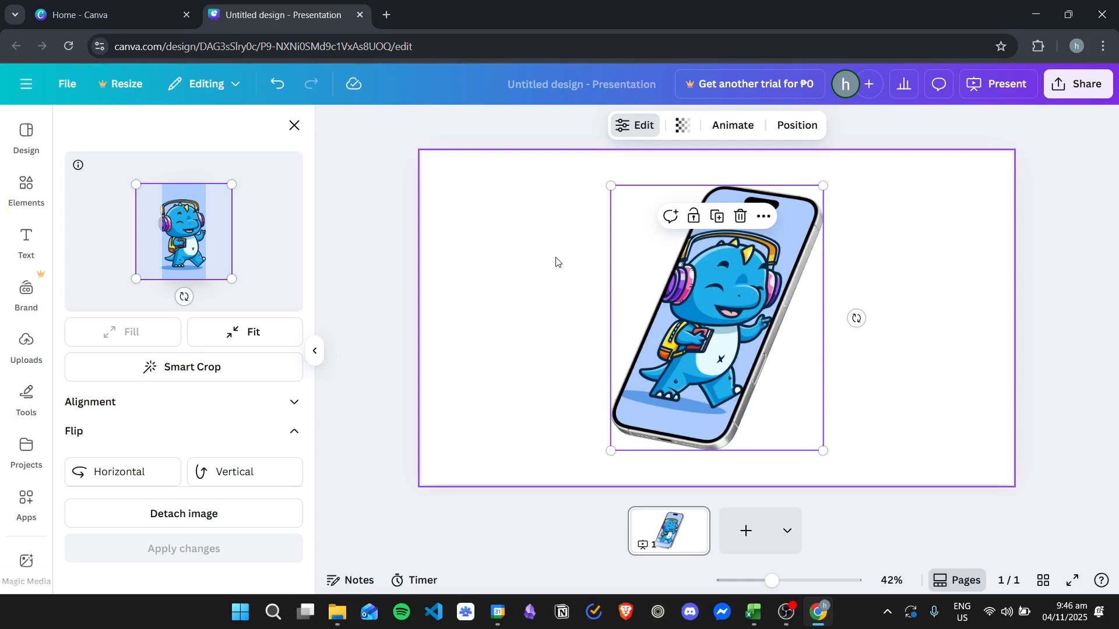
Step: Detach the dinosaur image from the smartphone mockup and delete it from the slide
left_click(235, 517)
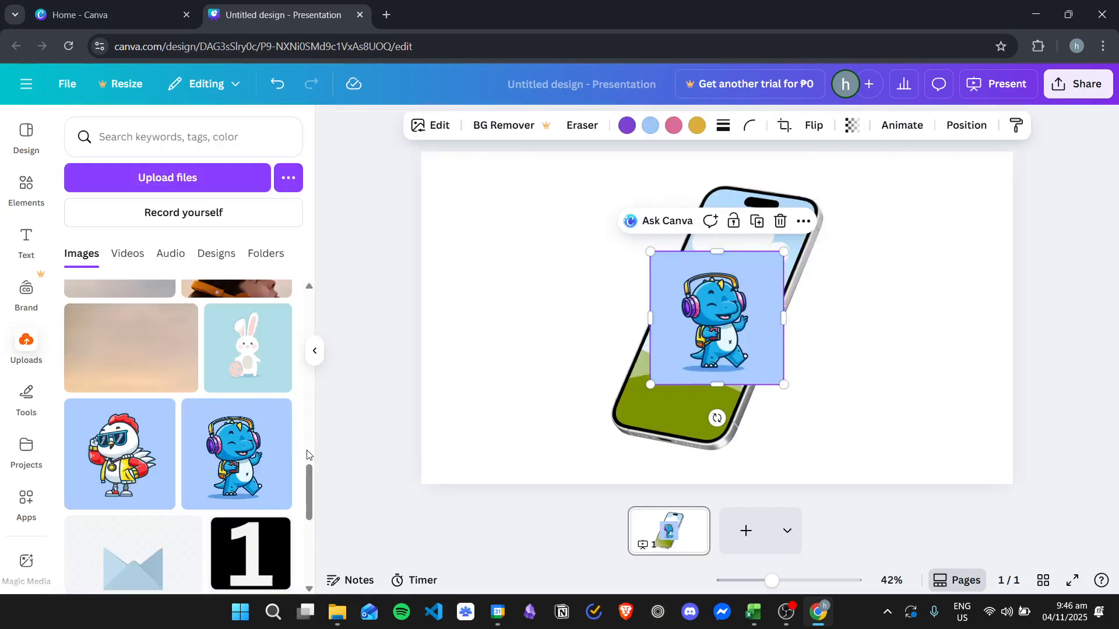
left_click_drag(750, 275, 636, 289)
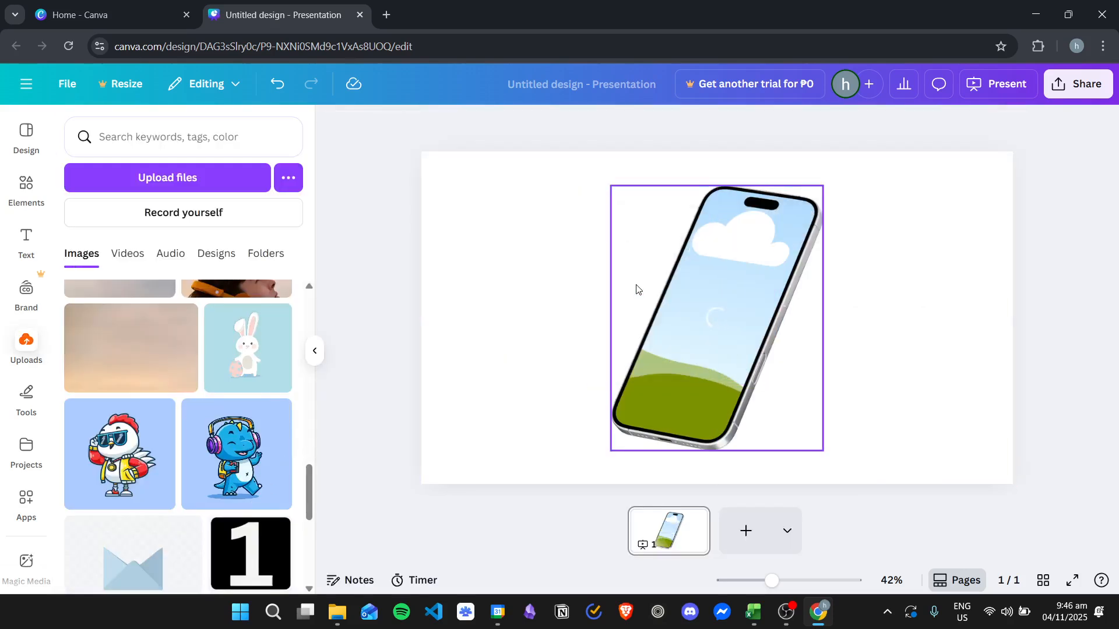
left_click(696, 308)
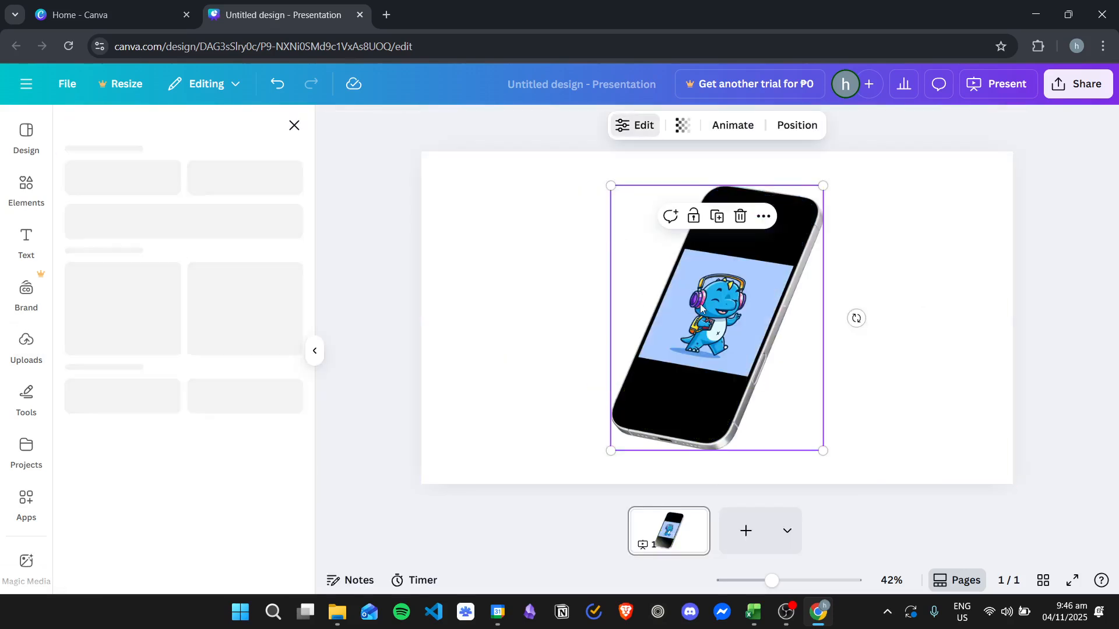
left_click(203, 474)
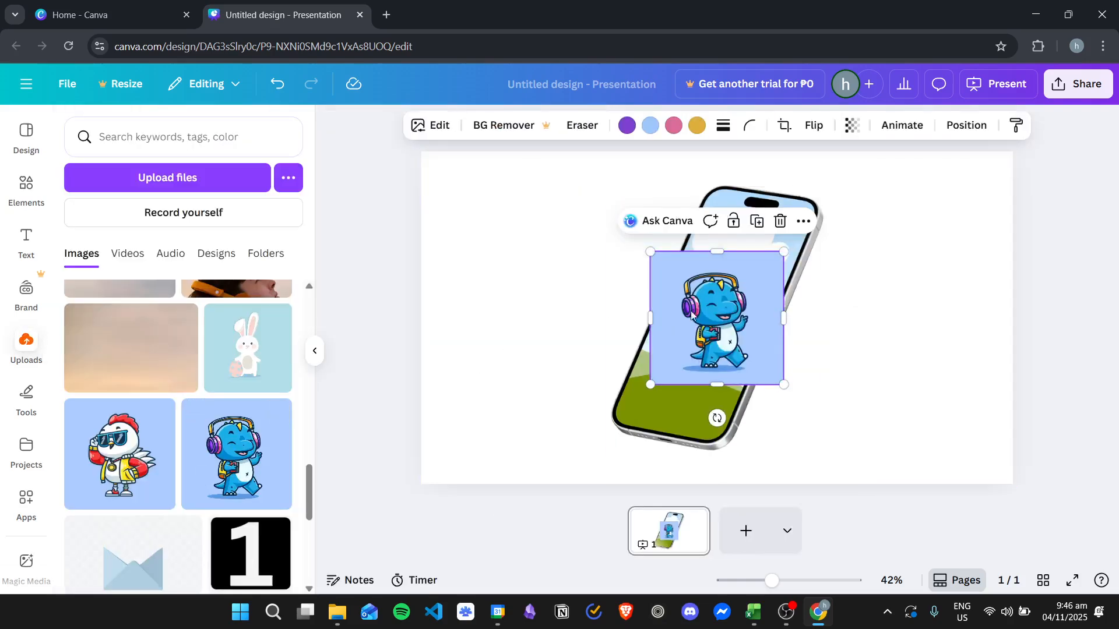
key("Delete")
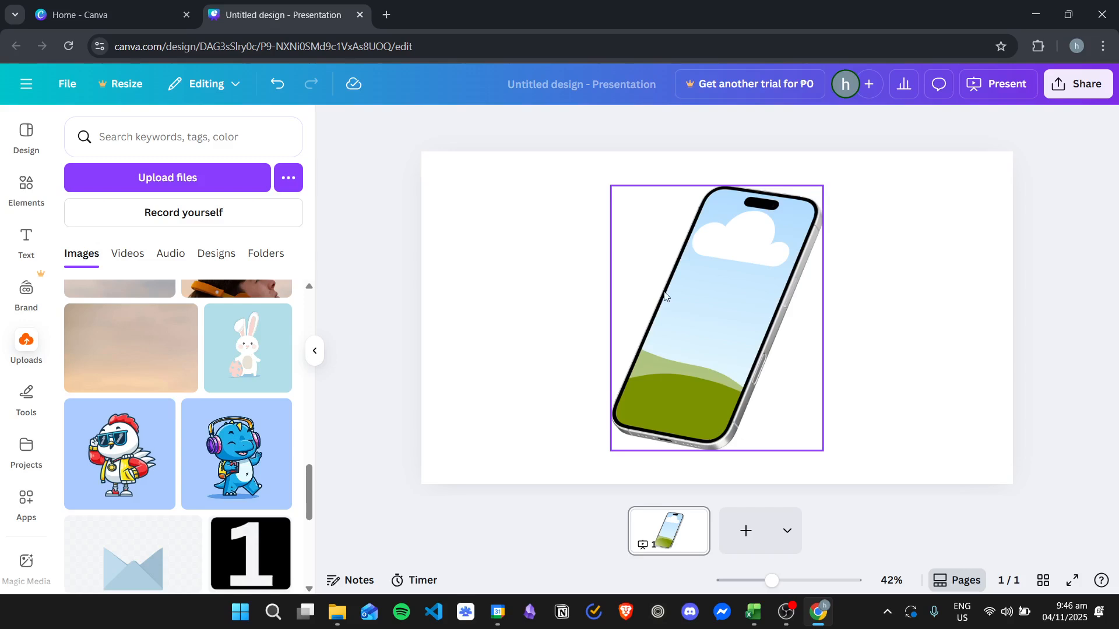
Step: Place the uploaded chicken image with sunglasses onto the smartphone mockup's screen
scroll(128, 414, "down", 1)
scroll(128, 414, "down", 1)
scroll(175, 396, "up", 2)
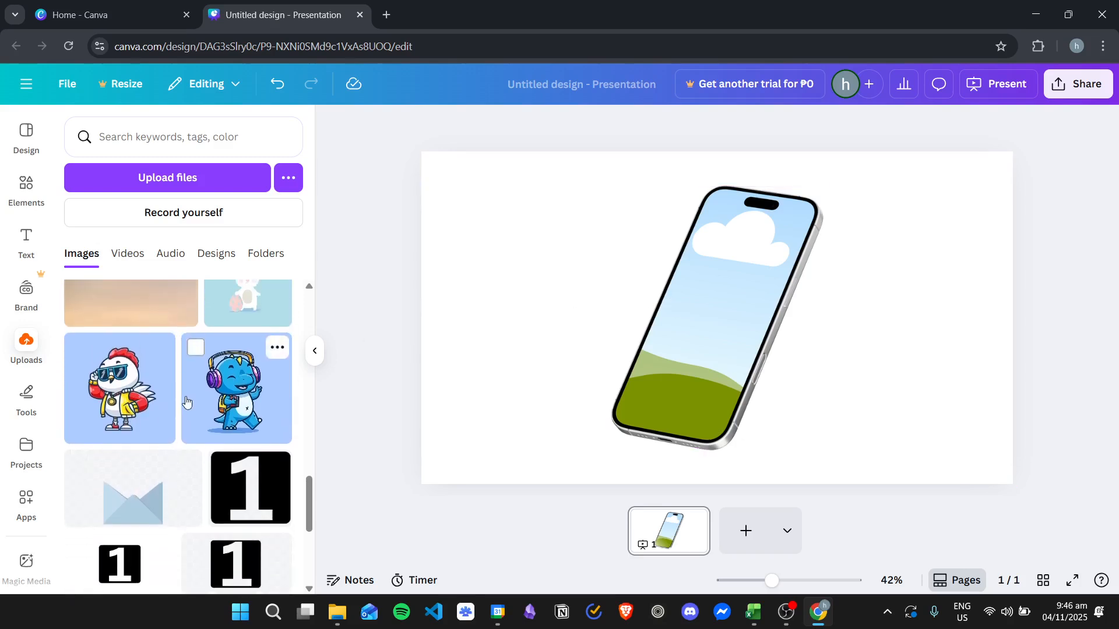
left_click_drag(108, 463, 707, 324)
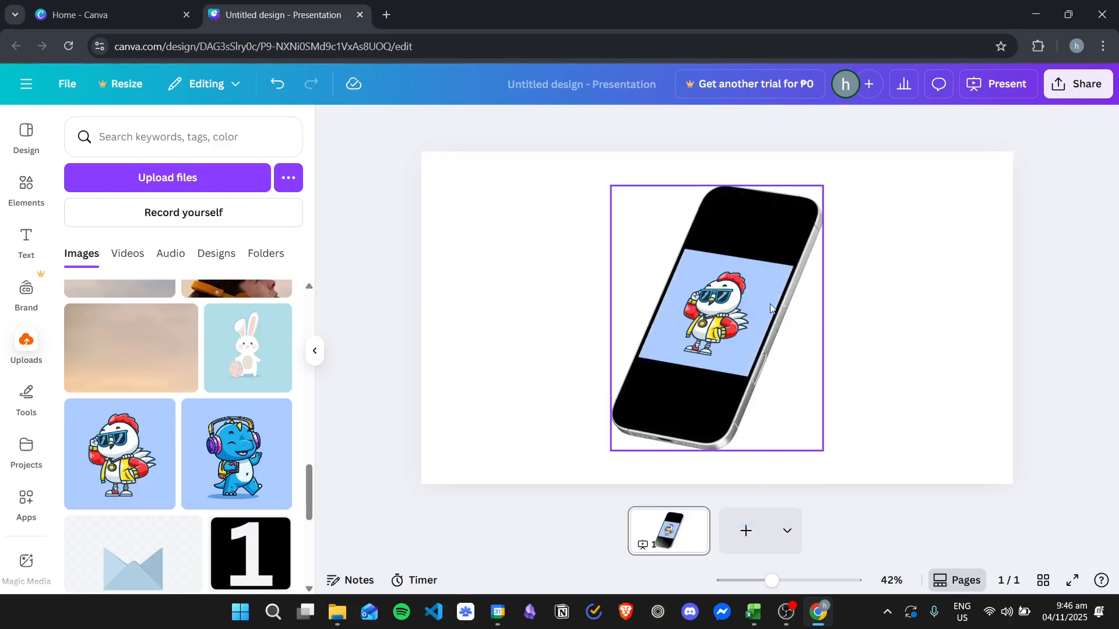
Step: Set the mockup's chicken image to Fill, shift it slightly to the right in the crop preview, and apply the changes
double_click(722, 296)
left_click(132, 331)
left_click_drag(186, 236, 194, 234)
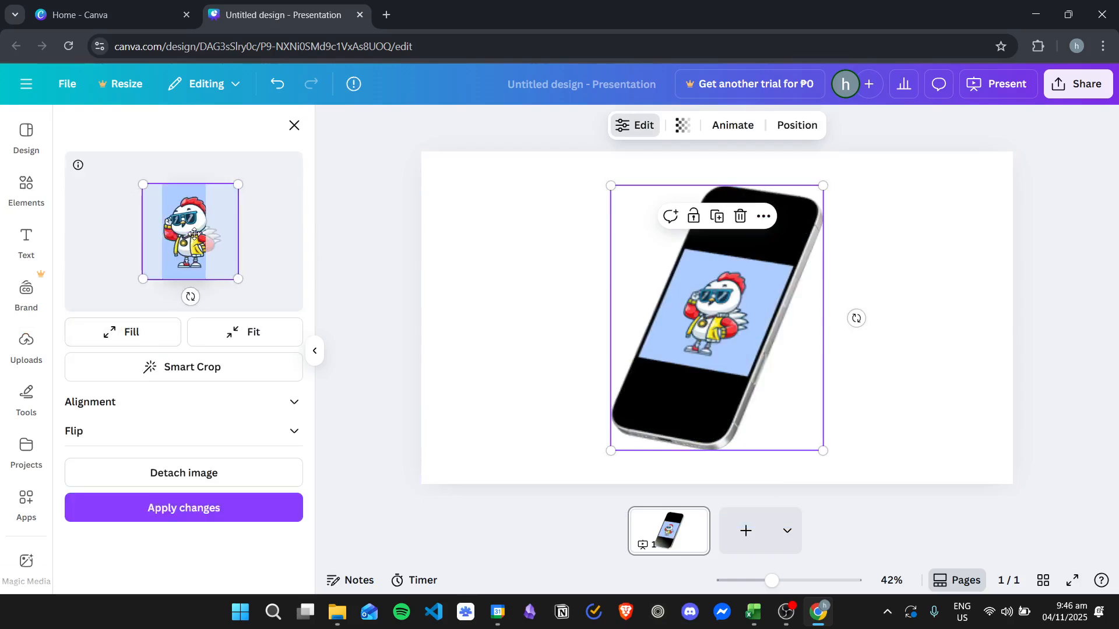
left_click(234, 508)
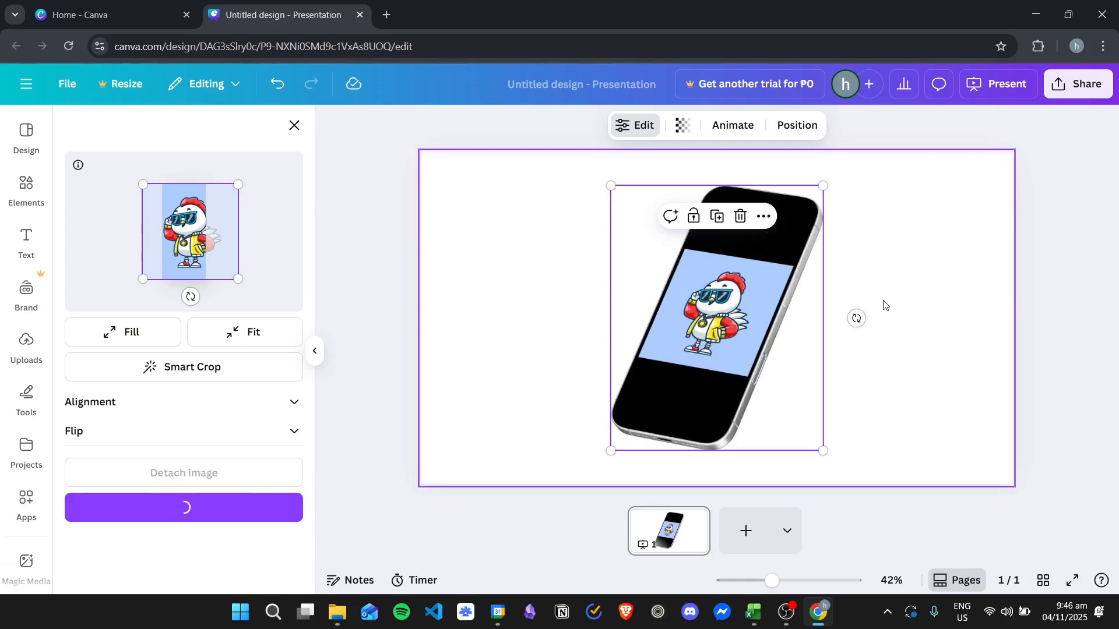
left_click(919, 252)
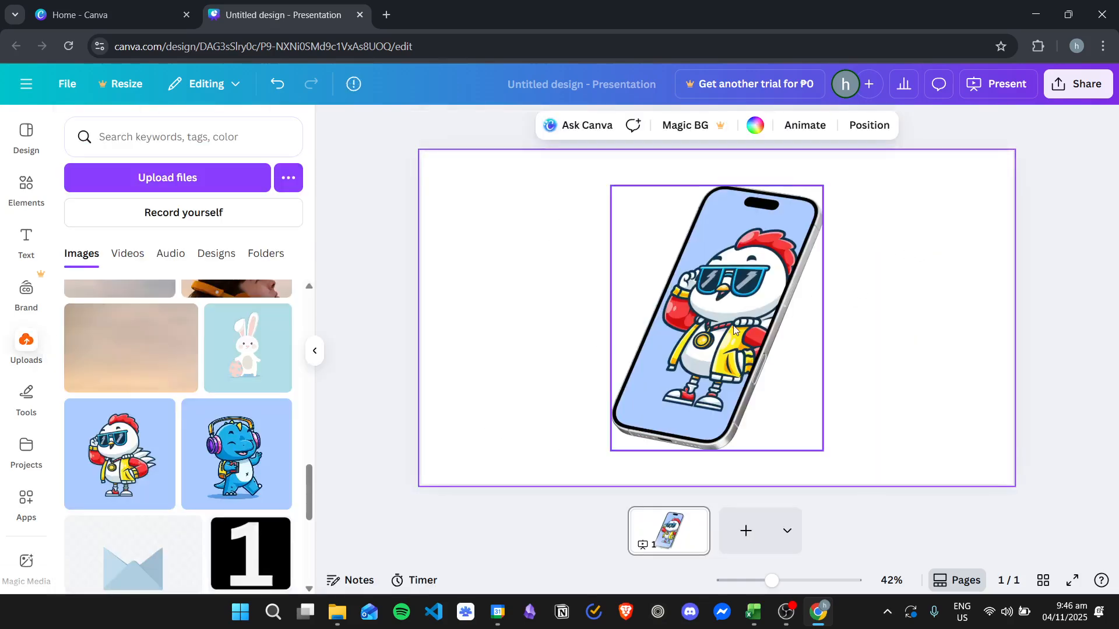
Step: Add a second page to the presentation and search the elements for "video mockups"
left_click(745, 530)
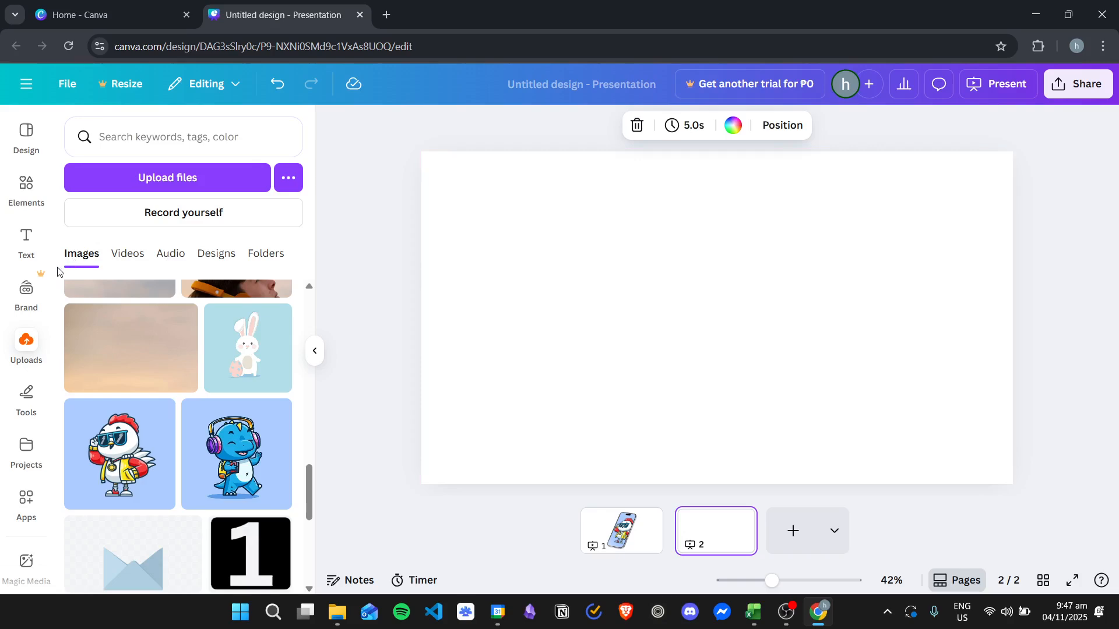
left_click(28, 189)
left_click(124, 140)
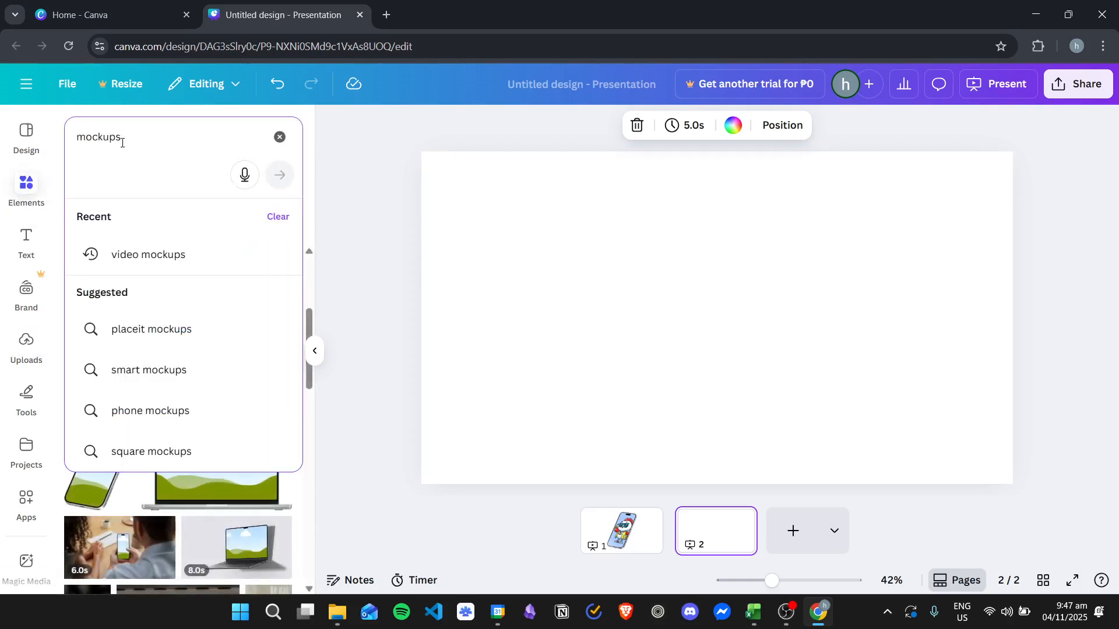
left_click(181, 267)
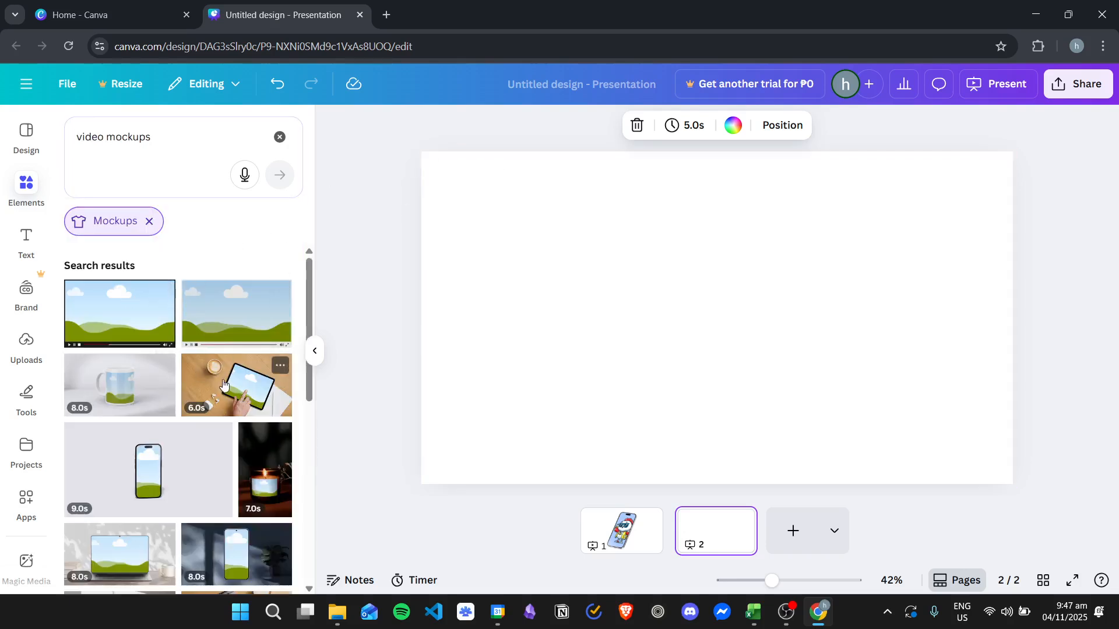
Step: Insert the 4.0s video mockup of a hand holding a phone over a laptop and enlarge it to fill page 2
scroll(206, 361, "down", 1)
scroll(206, 361, "down", 1)
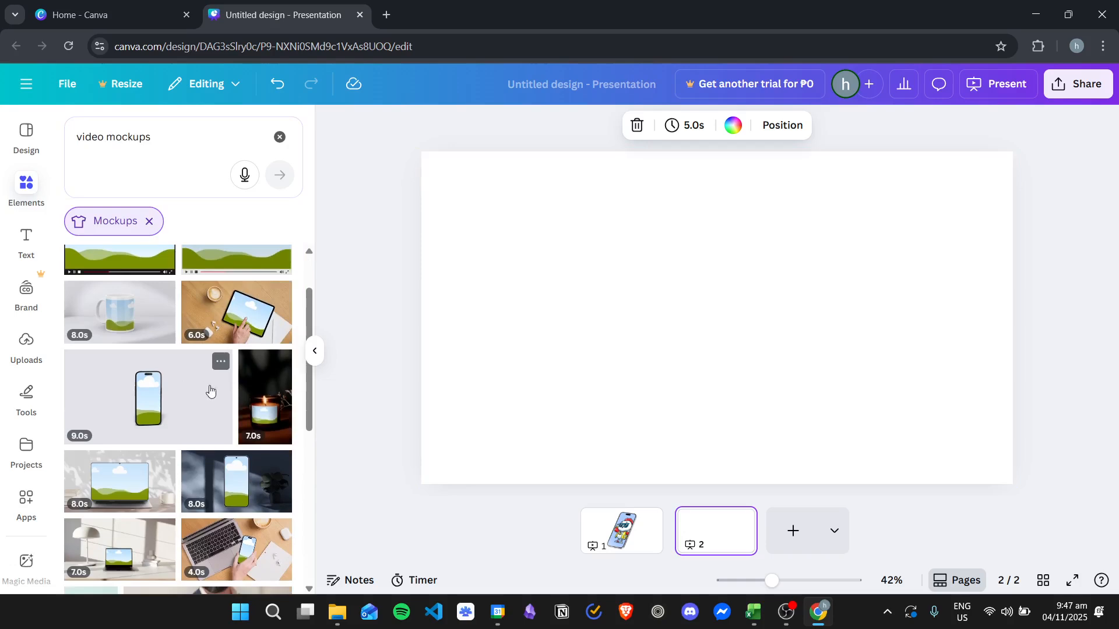
scroll(203, 389, "down", 2)
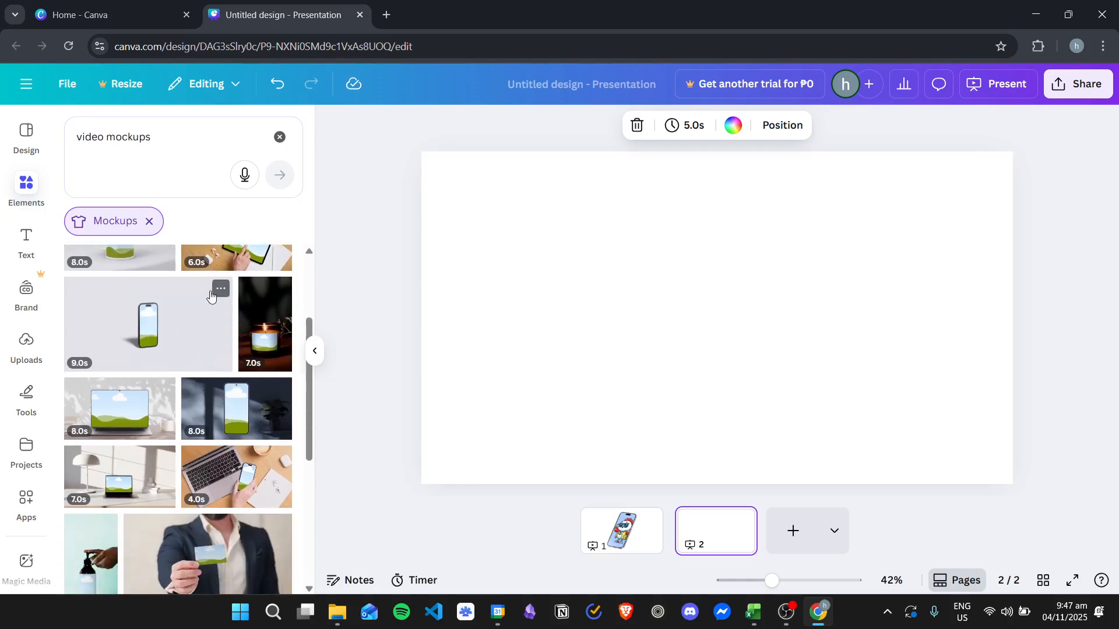
scroll(207, 299, "up", 2)
scroll(210, 303, "down", 2)
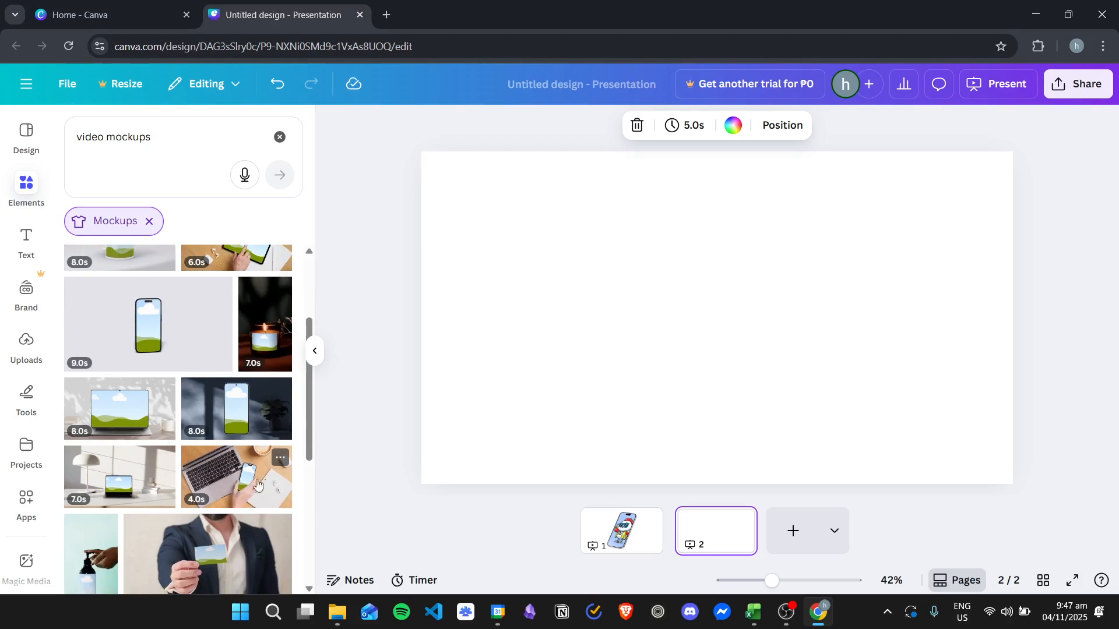
left_click(239, 479)
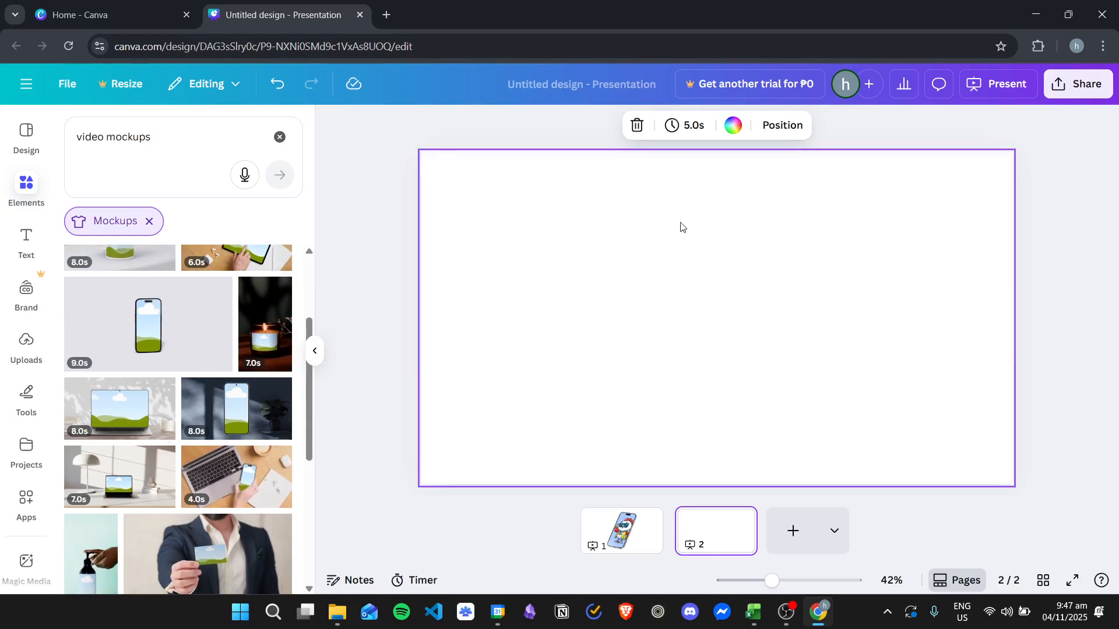
left_click_drag(777, 293, 599, 194)
left_click_drag(658, 287, 1013, 496)
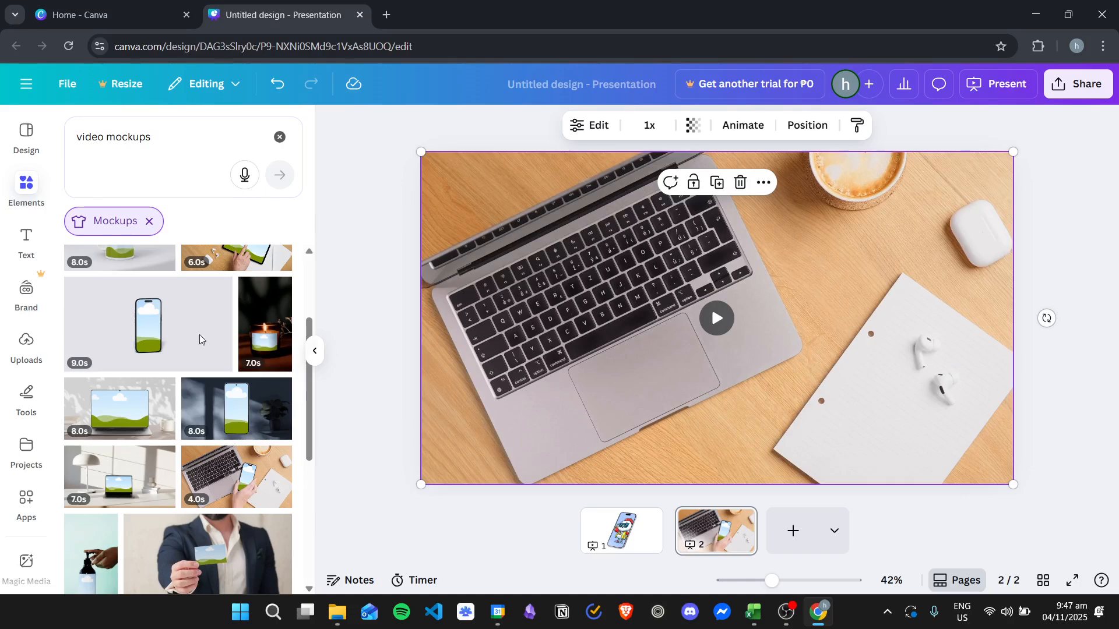
Step: Rewind the video mockup to show the phone and place the uploaded dinosaur image onto its screen
left_click(33, 351)
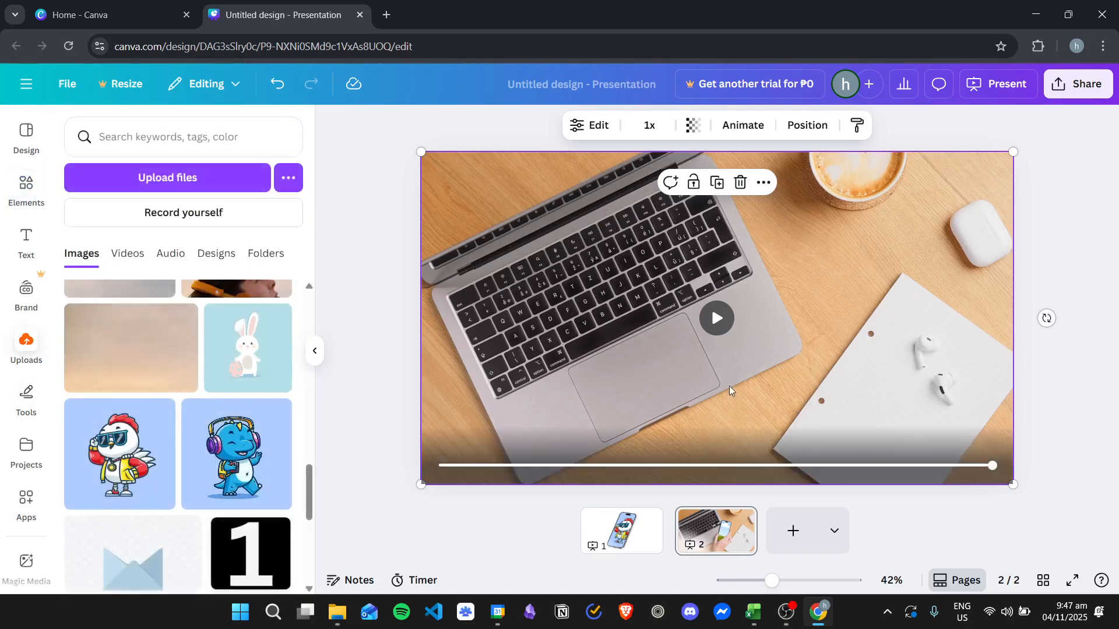
left_click_drag(976, 466, 466, 465)
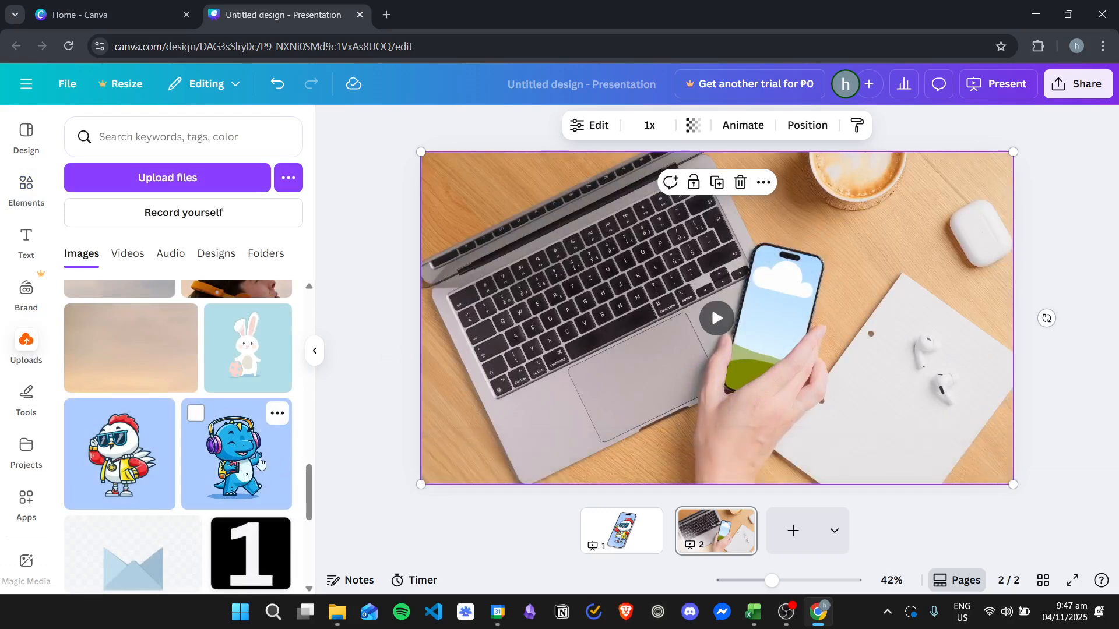
left_click_drag(233, 460, 750, 333)
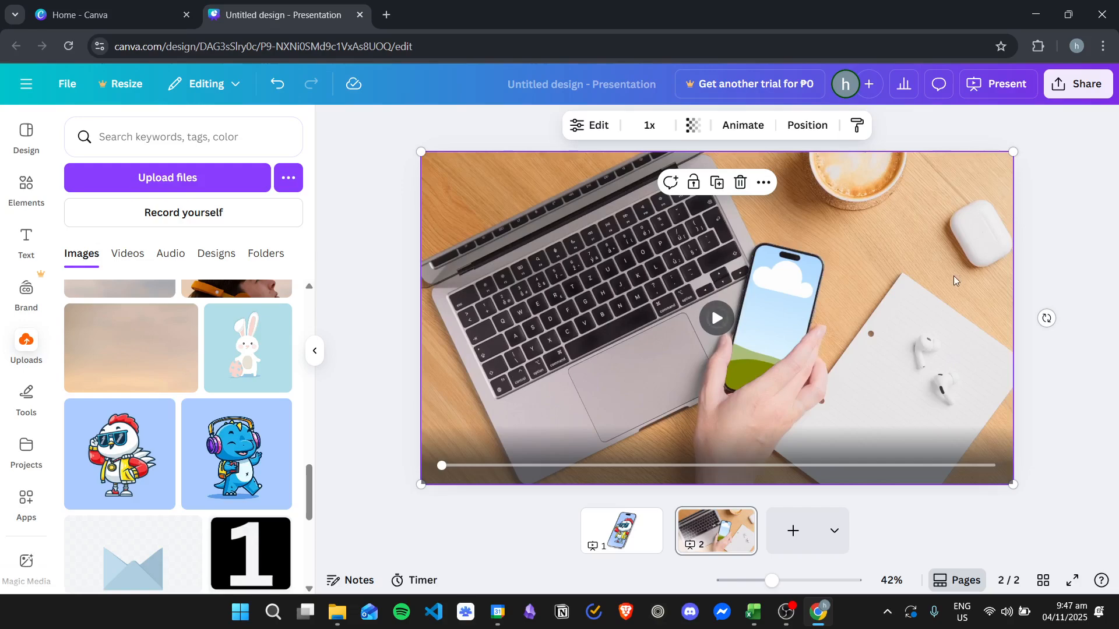
Step: Set the dinosaur image in the video mockup to Fill, adjust its position in the crop preview, and apply the changes
double_click(867, 322)
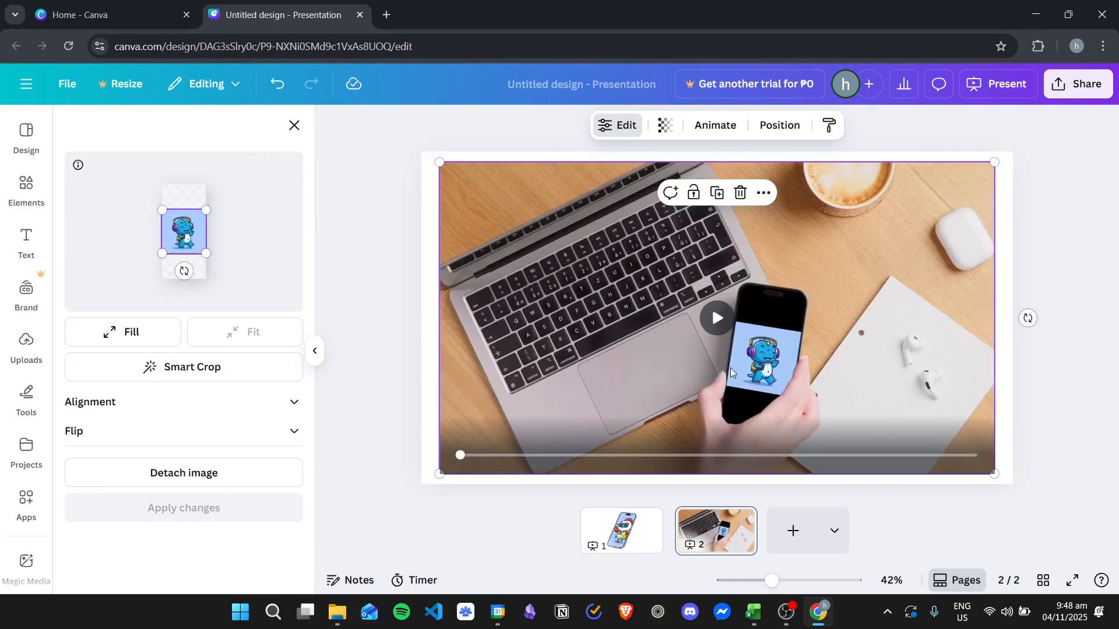
left_click(126, 332)
left_click_drag(180, 236, 178, 241)
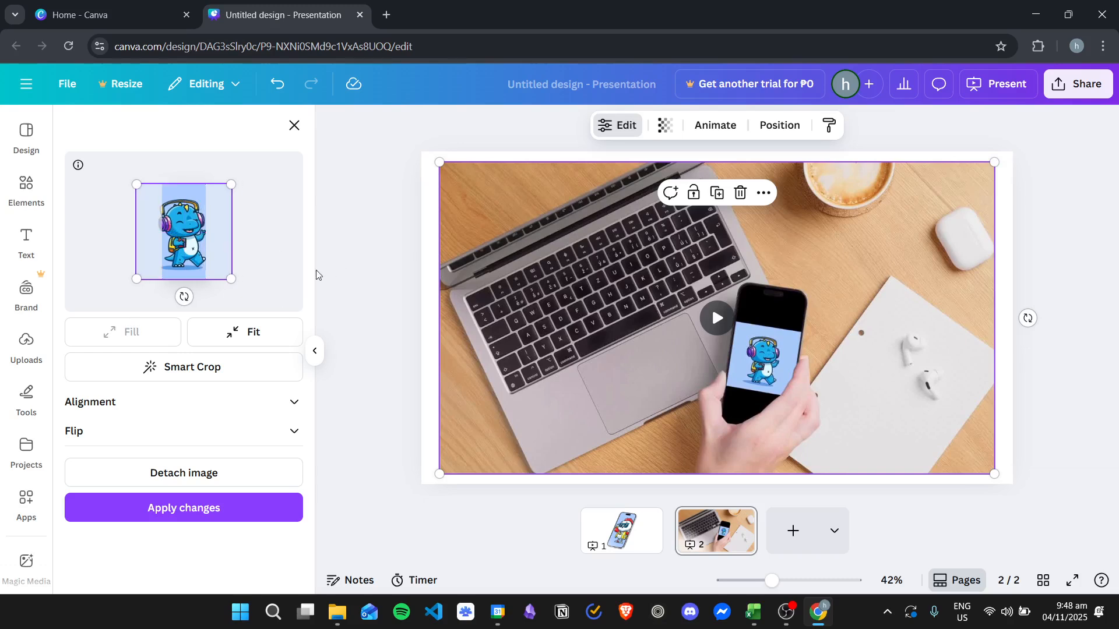
left_click(200, 513)
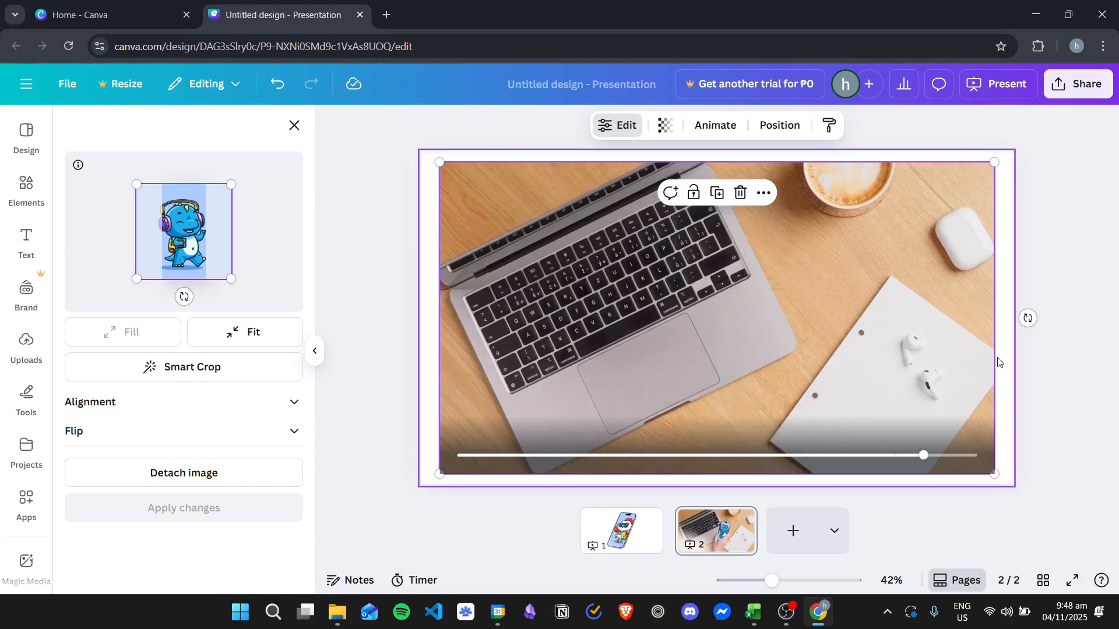
left_click(1060, 370)
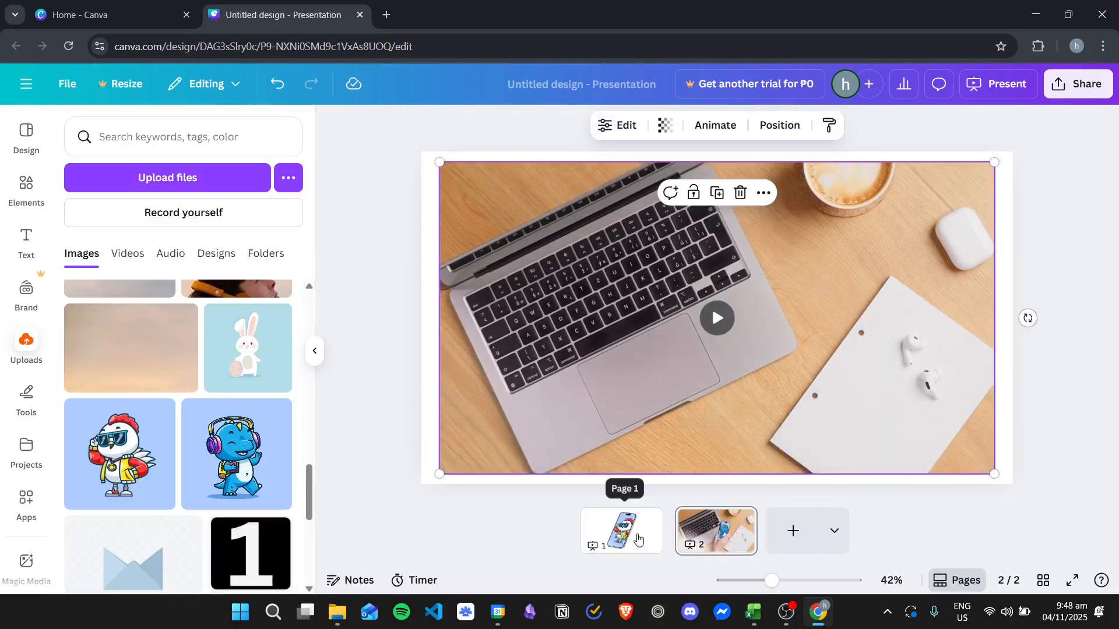
Step: Review the finished phone mockup on page 1 and return to the video mockup on page 2
left_click(636, 539)
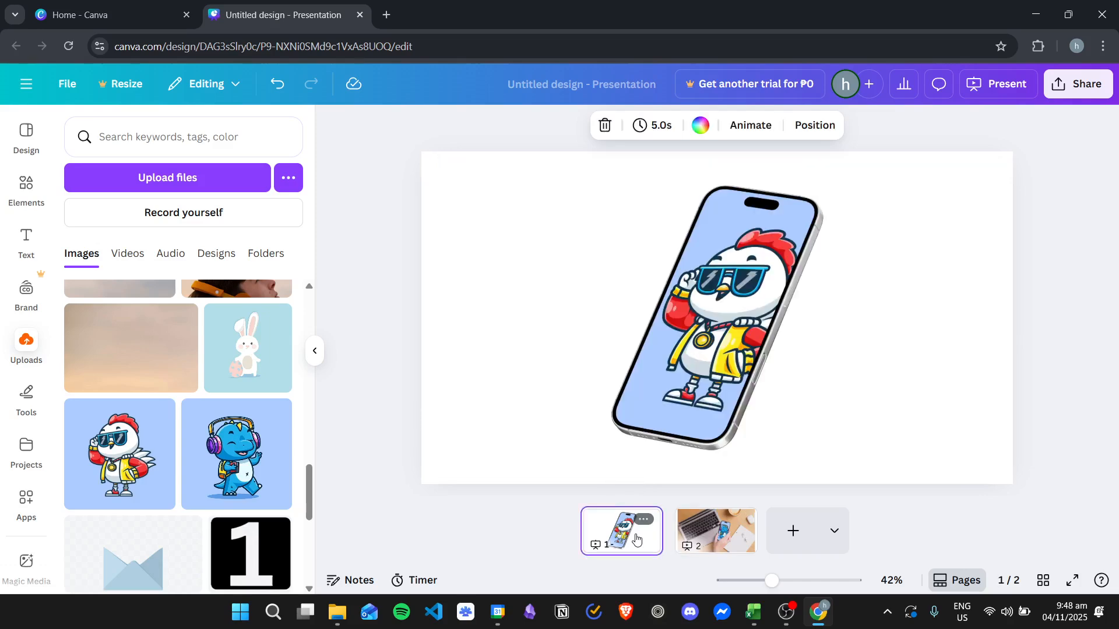
left_click(716, 529)
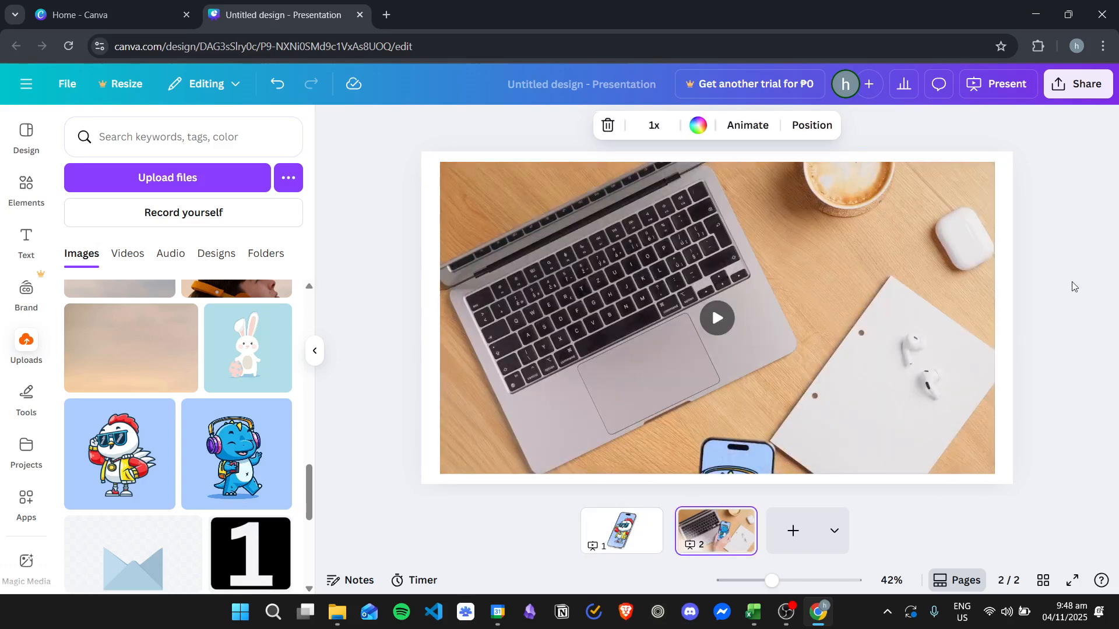